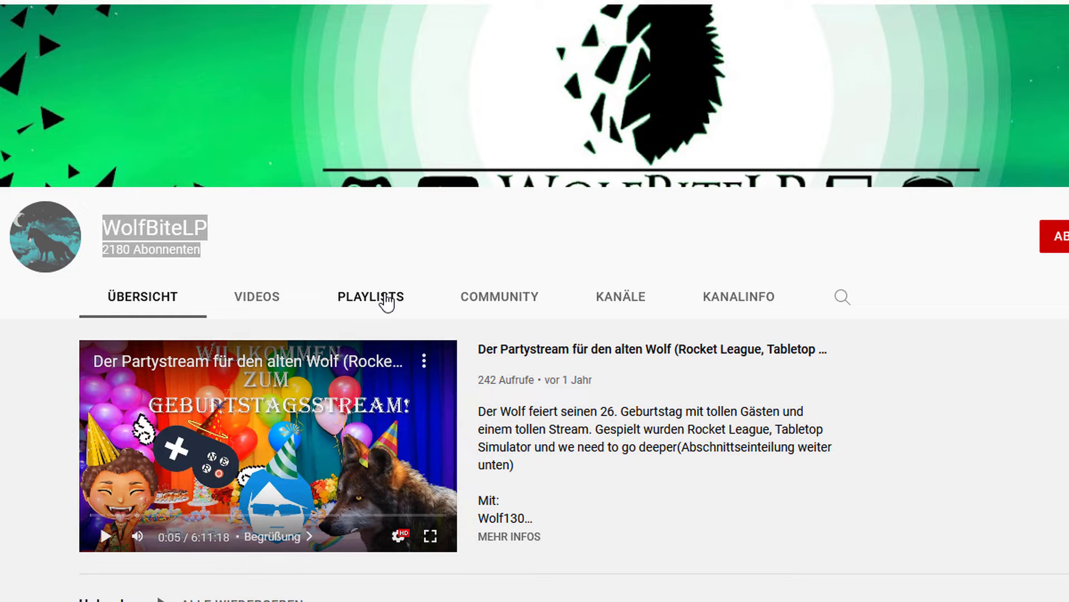
- Browse the WolfBiteLP channel's own playlists to see which game series it contains
click(386, 301)
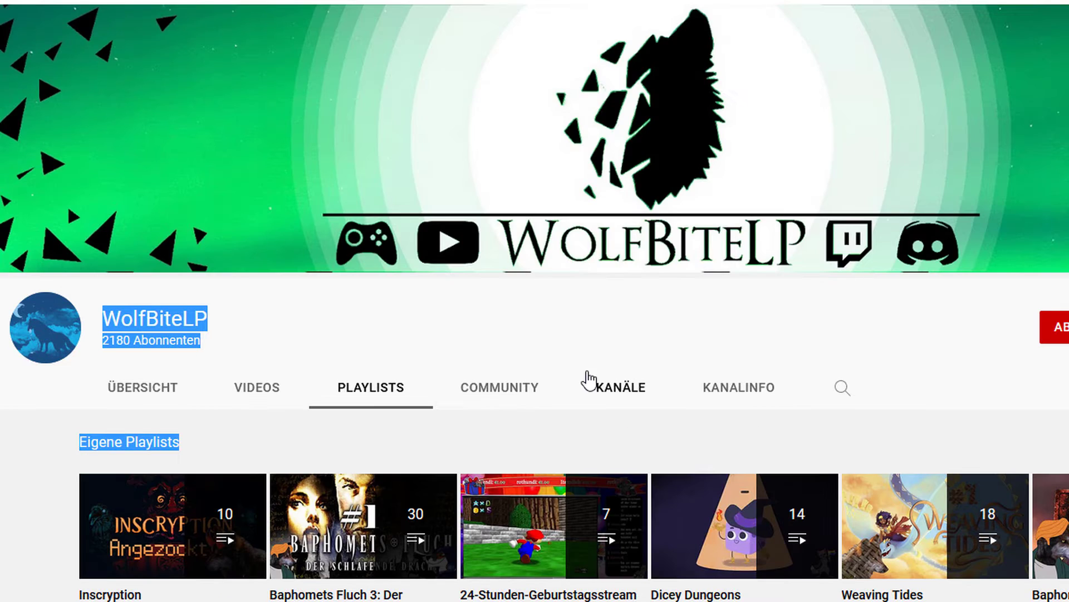
scroll(587, 377, down, 3)
scroll(587, 378, down, 2)
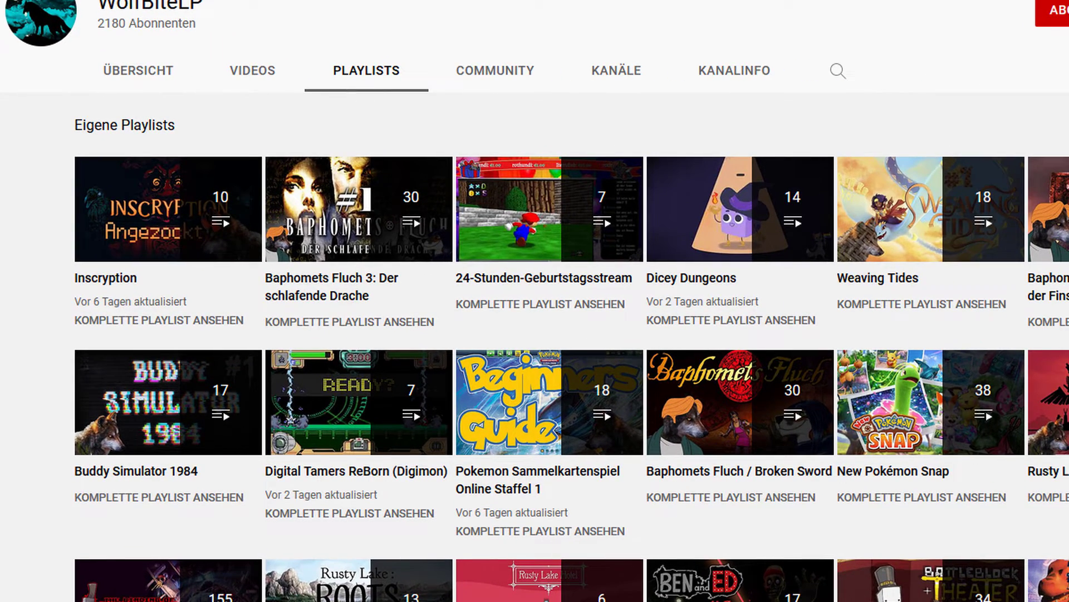
scroll(923, 107, down, 3)
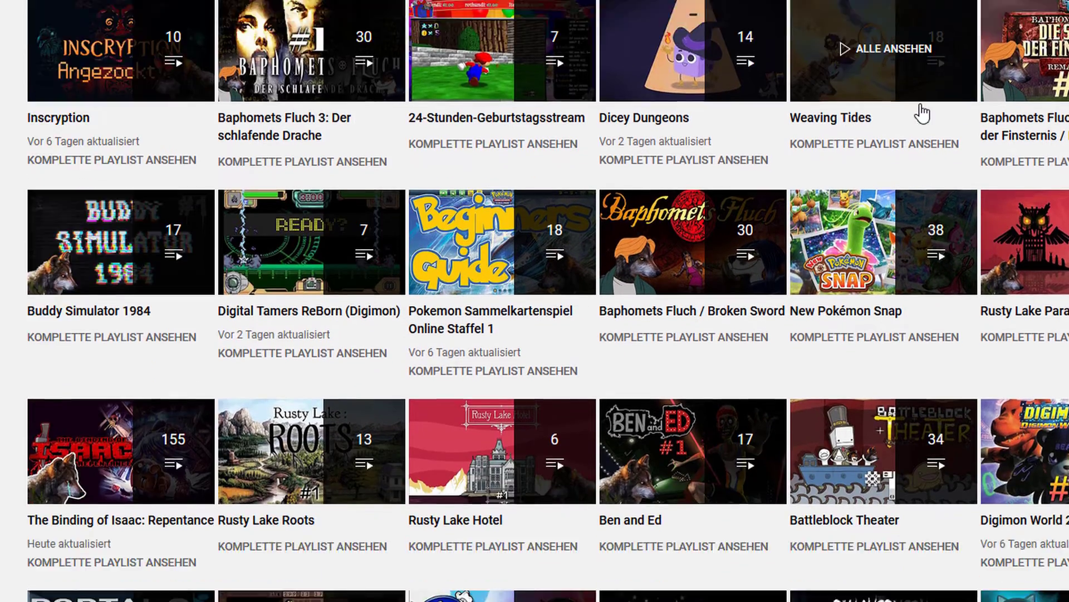
scroll(923, 113, down, 2)
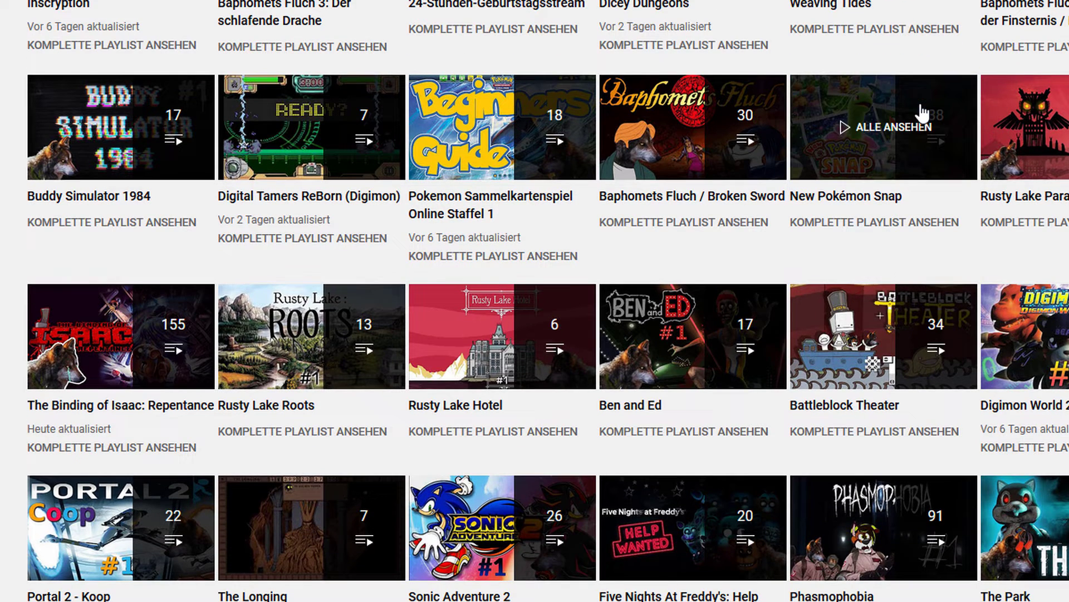
scroll(922, 112, up, 3)
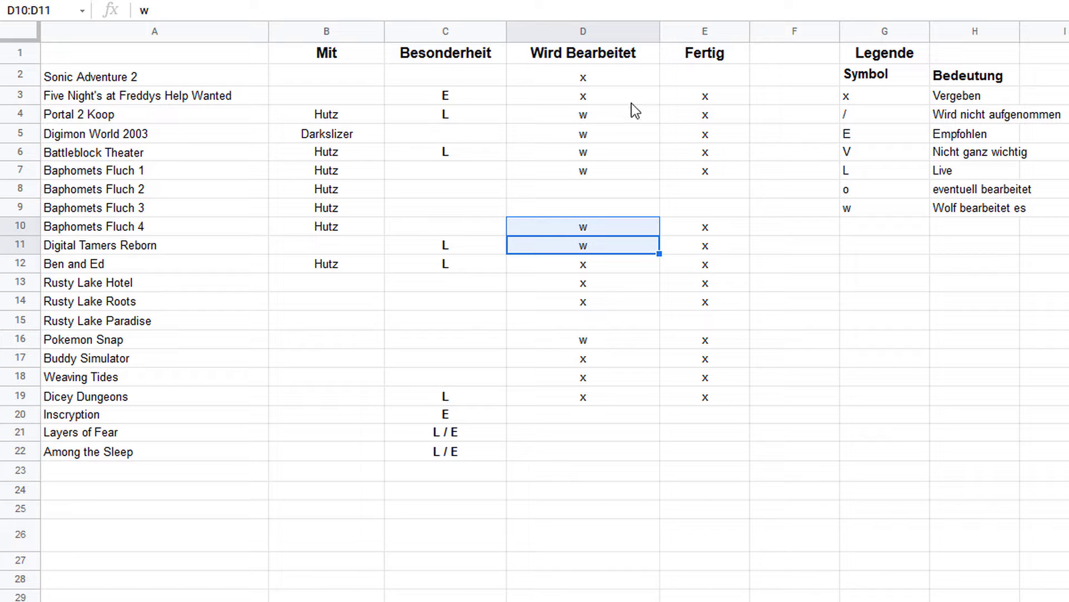
- Clear all entries below the headings in the "Wird Bearbeitet" and "Fertig" columns of the game list
drag(587, 81, 606, 453)
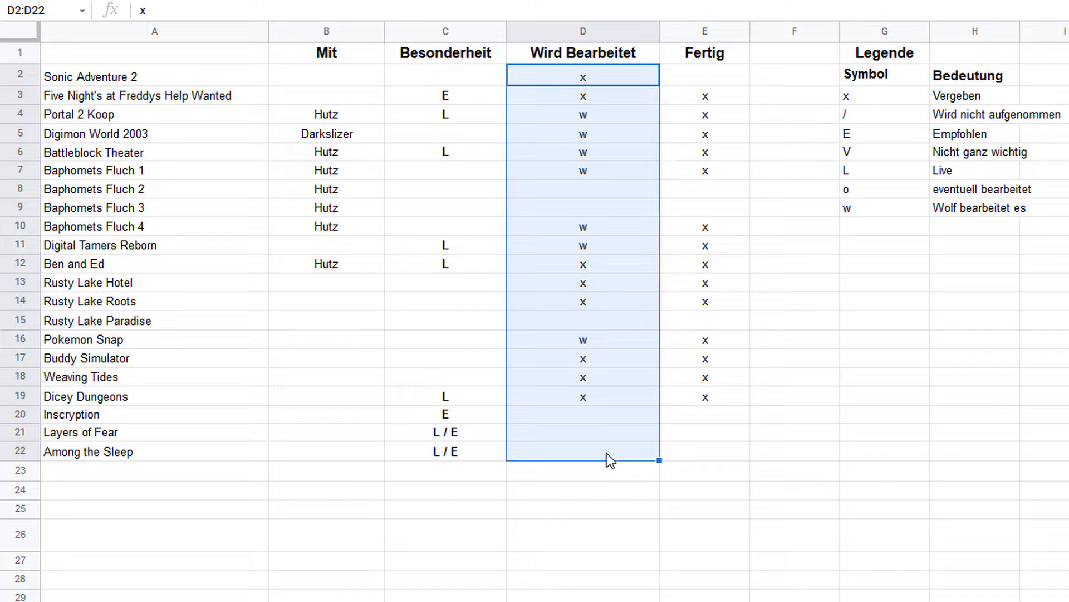
key(Delete)
drag(711, 86, 733, 479)
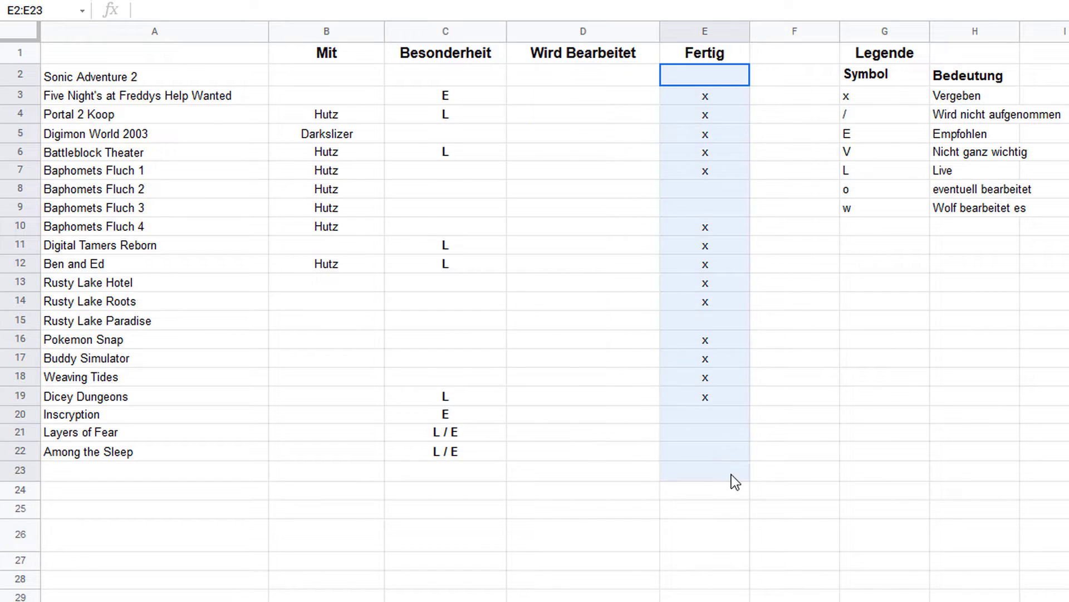
key(Delete)
click(842, 460)
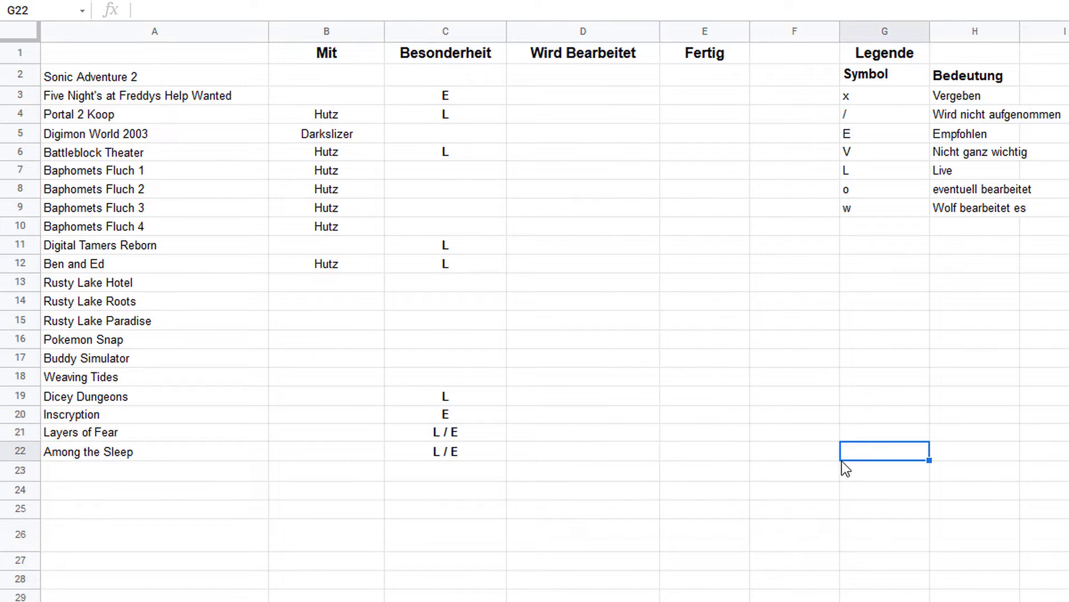
click(595, 430)
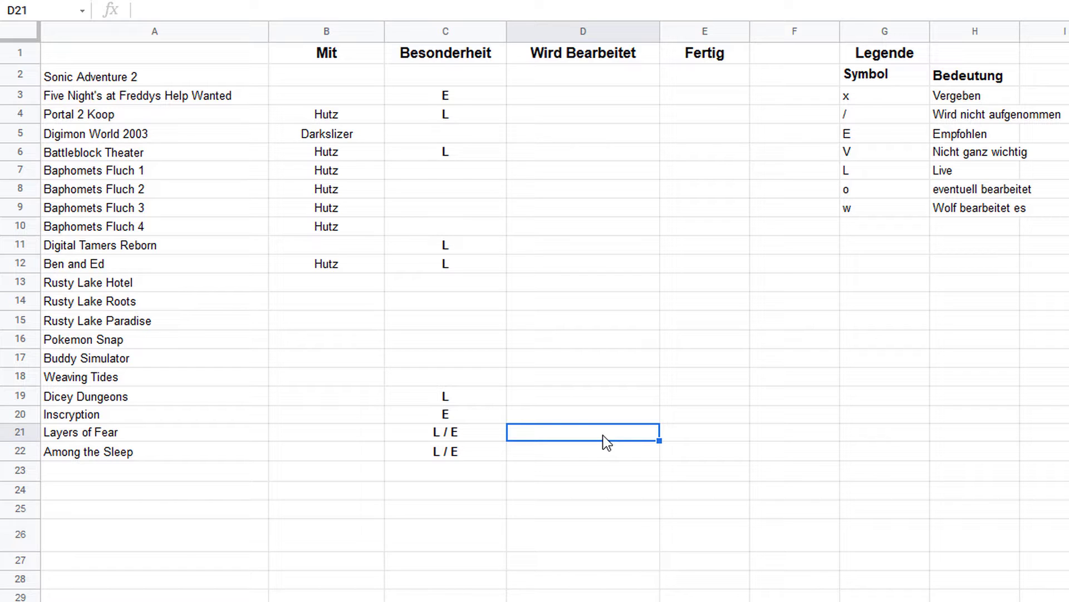
- Add "The Binding Isaac Repentance" as a new game in cell A23
click(101, 474)
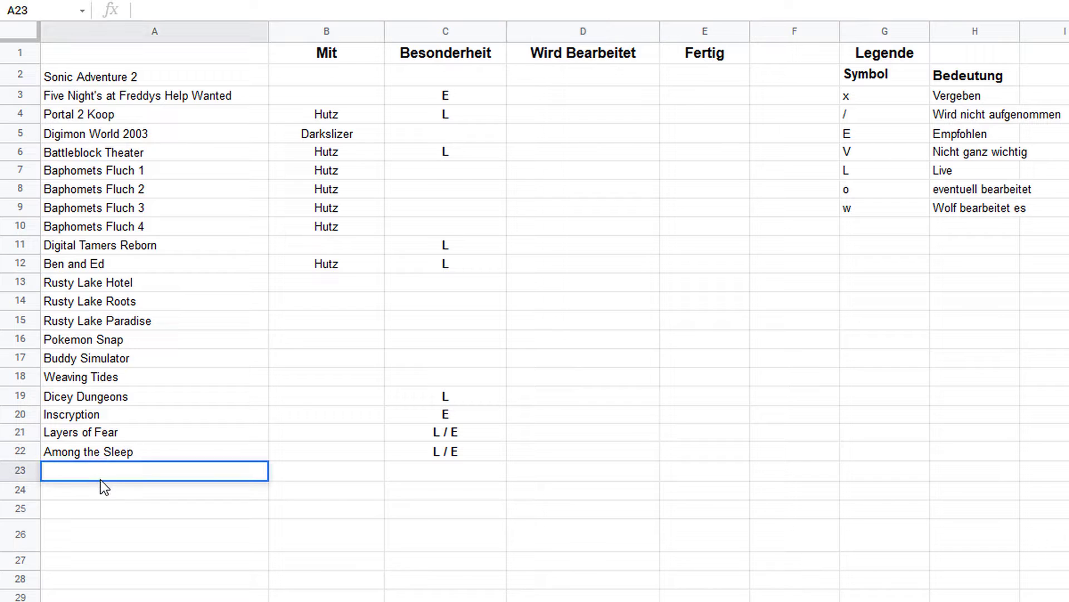
text(The Bindin)
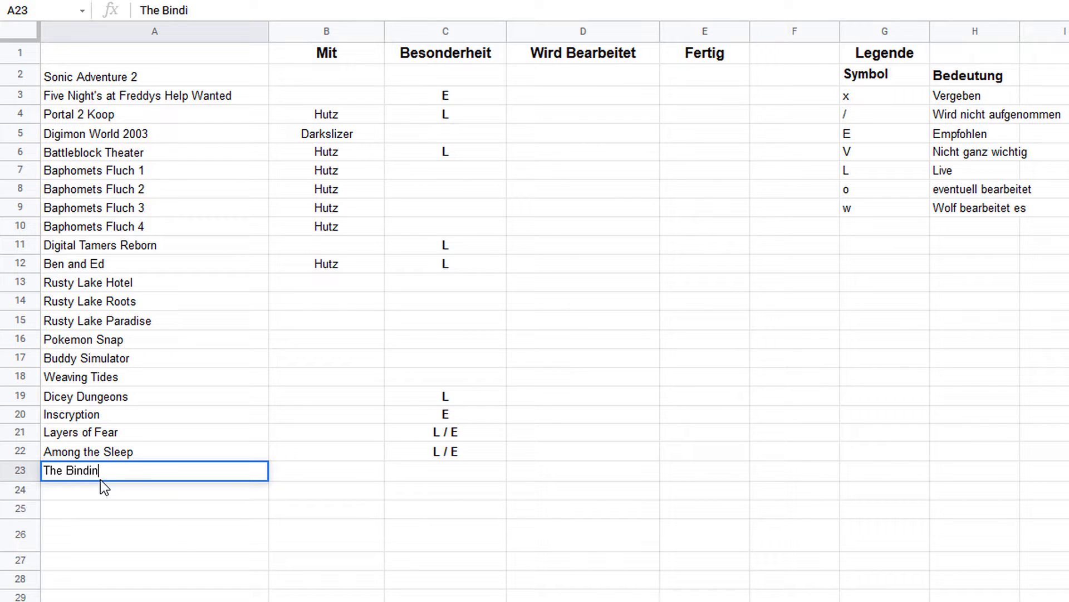
text(g Isaac Repep)
key(BackSpace)
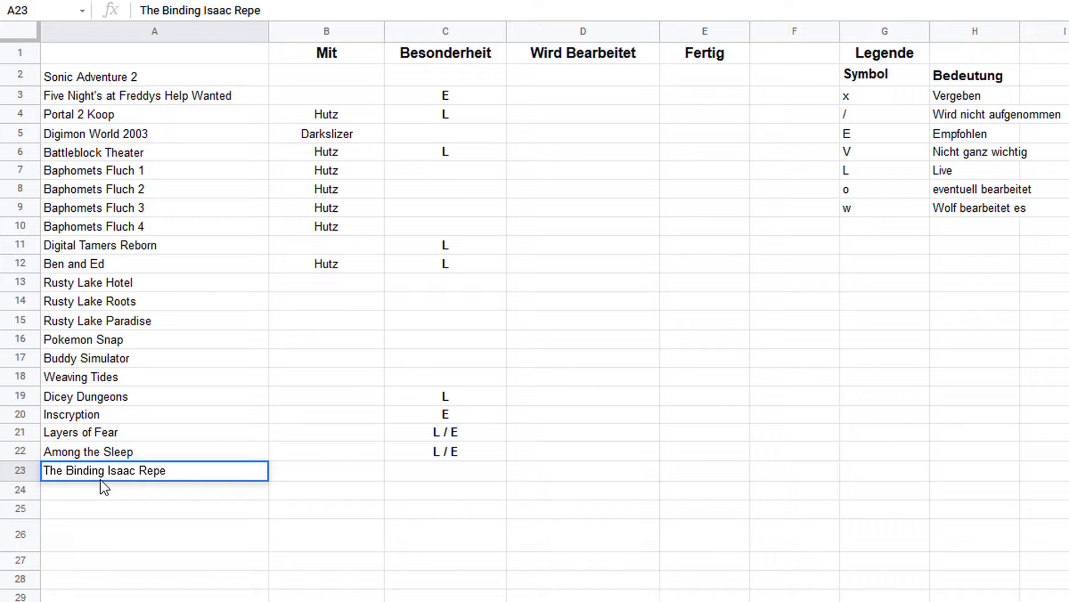
text(ntance)
key(BackSpace)
text(ance)
click(133, 513)
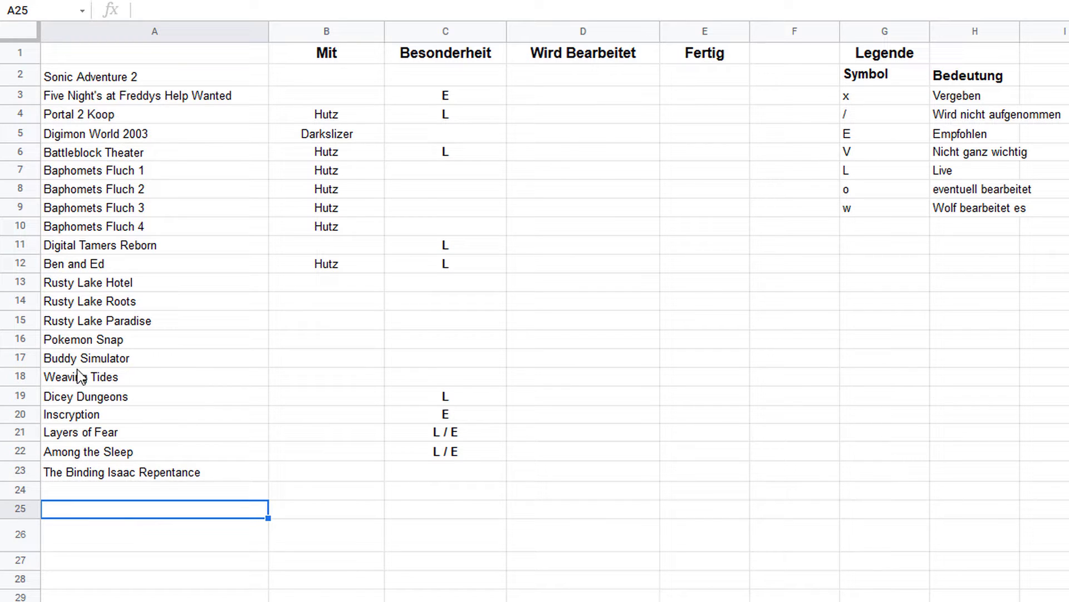
- Go through the game entries in column A, including the three Rusty Lake titles, Pokemon Snap, Buddy Simulator and Digimon World 2003
click(96, 352)
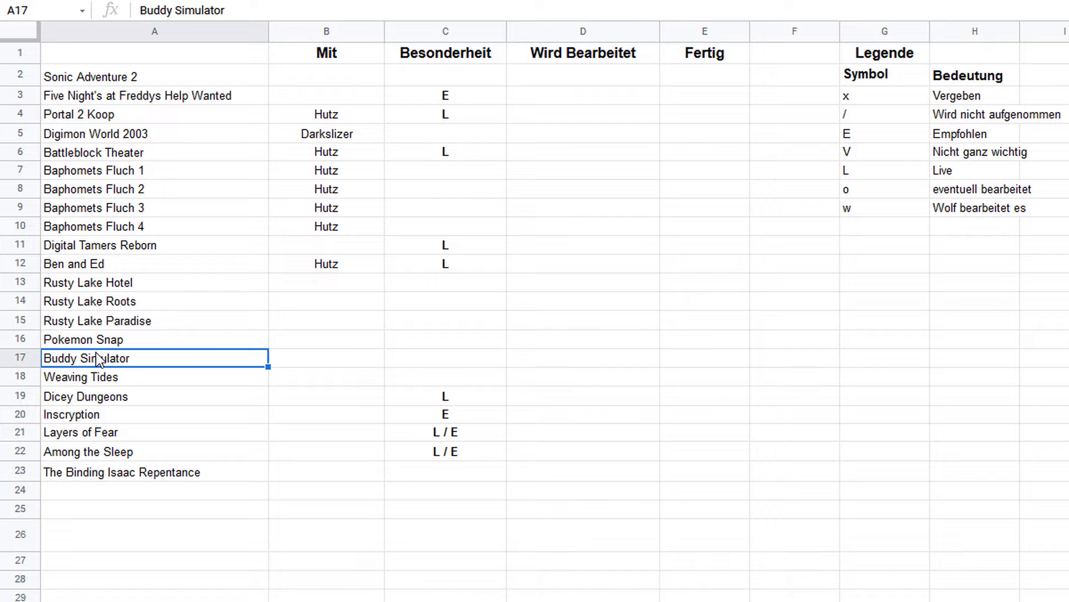
click(105, 344)
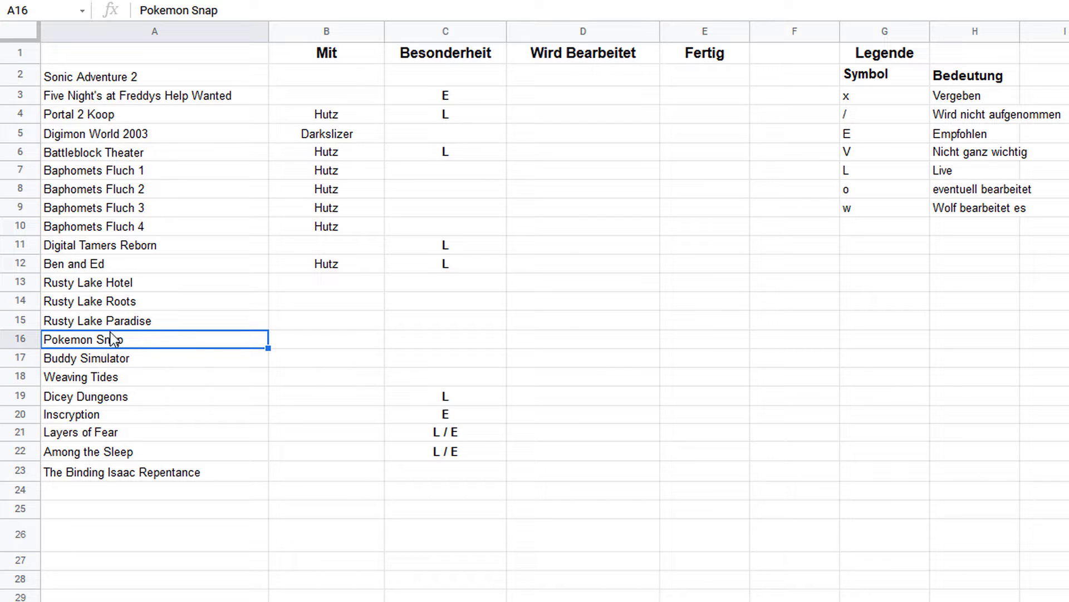
click(118, 279)
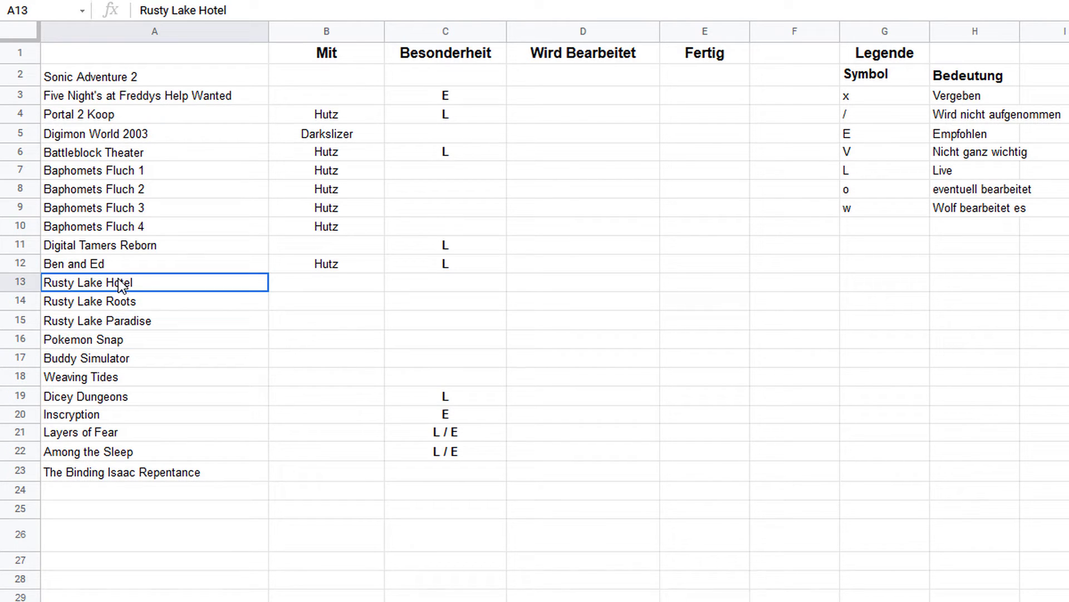
shift+click(126, 316)
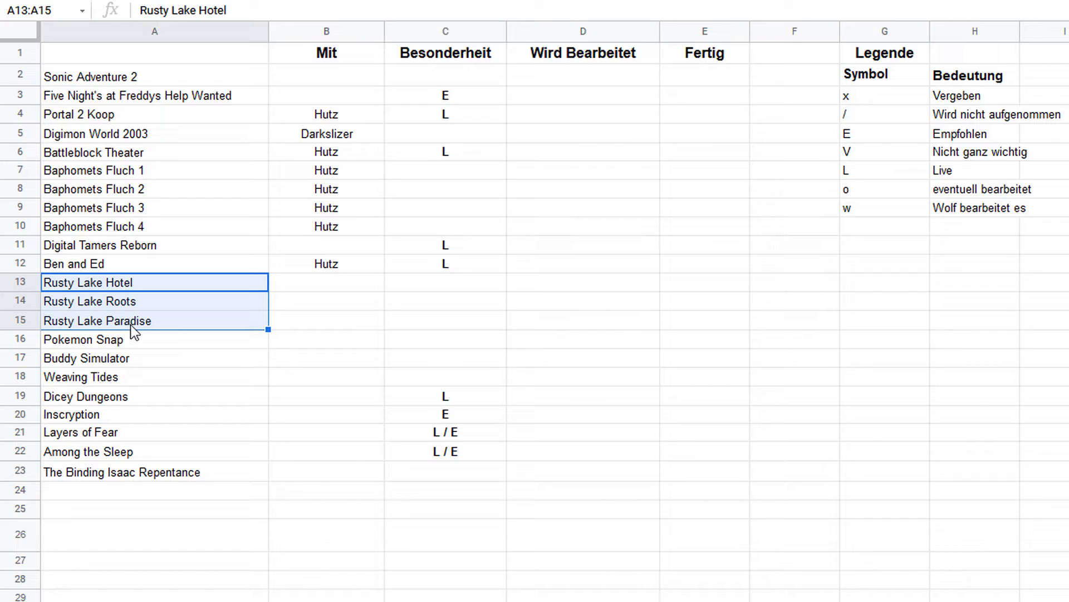
click(129, 322)
drag(135, 284, 136, 327)
click(149, 344)
click(144, 363)
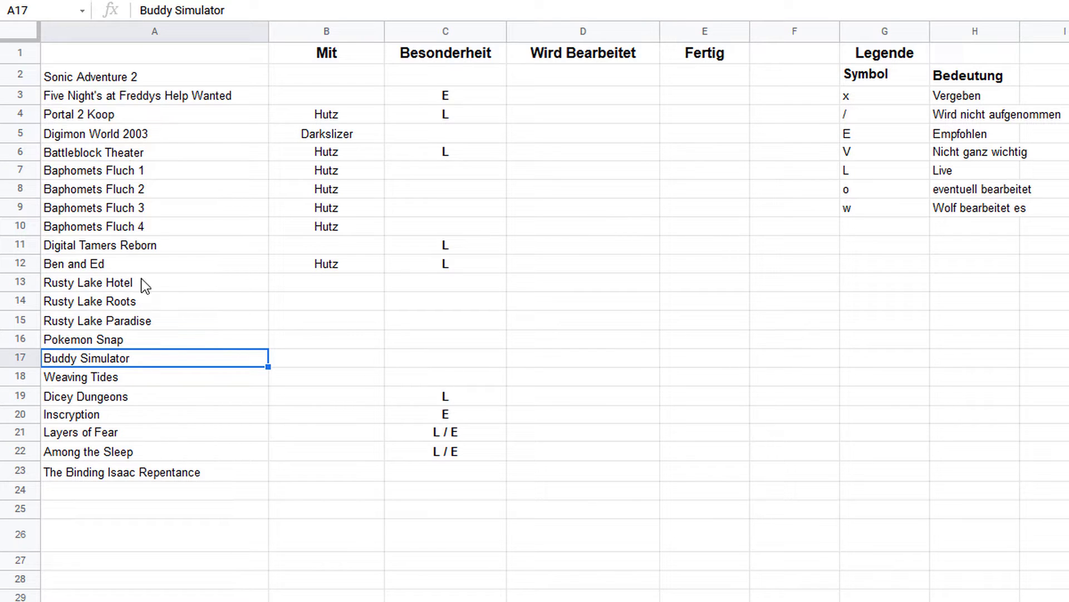
click(126, 136)
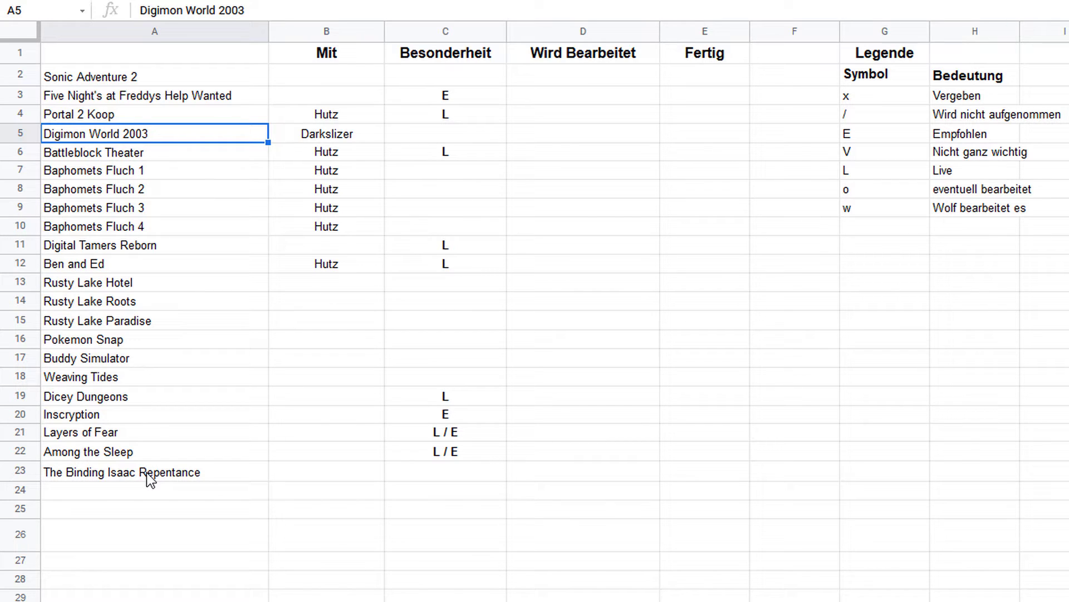
- Enter the sample note "Part 5 13:02-13:10" in cell A25 below the game list
click(157, 532)
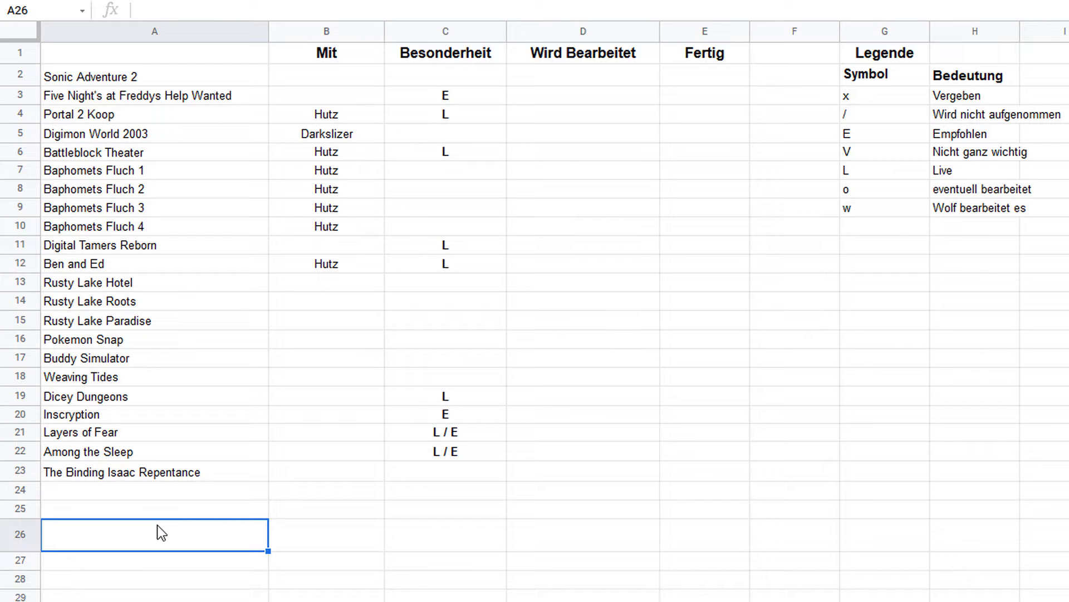
click(137, 498)
click(129, 516)
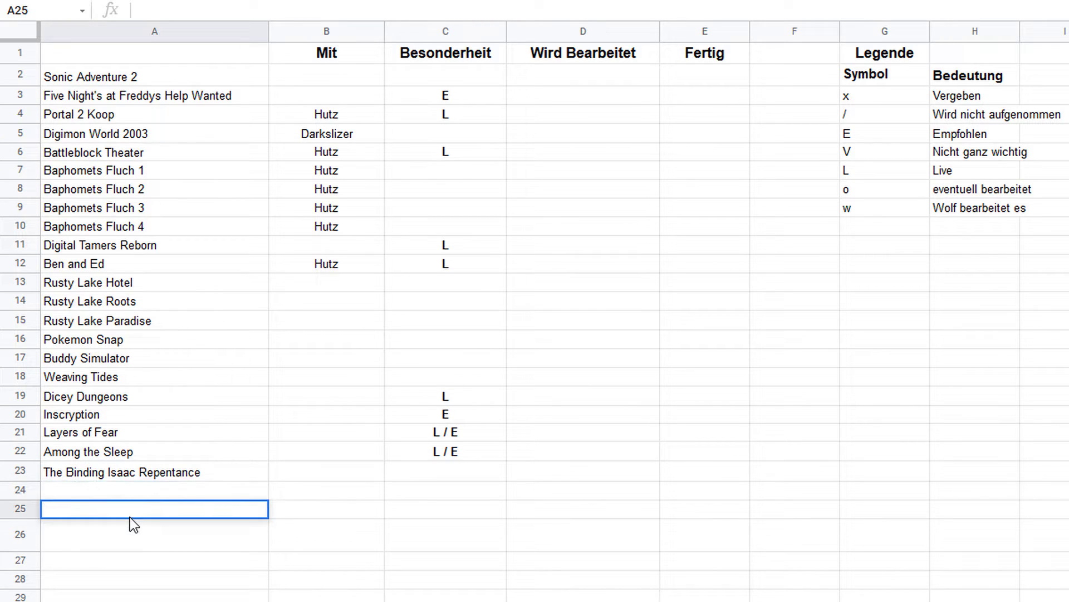
text(Part 5 13:)
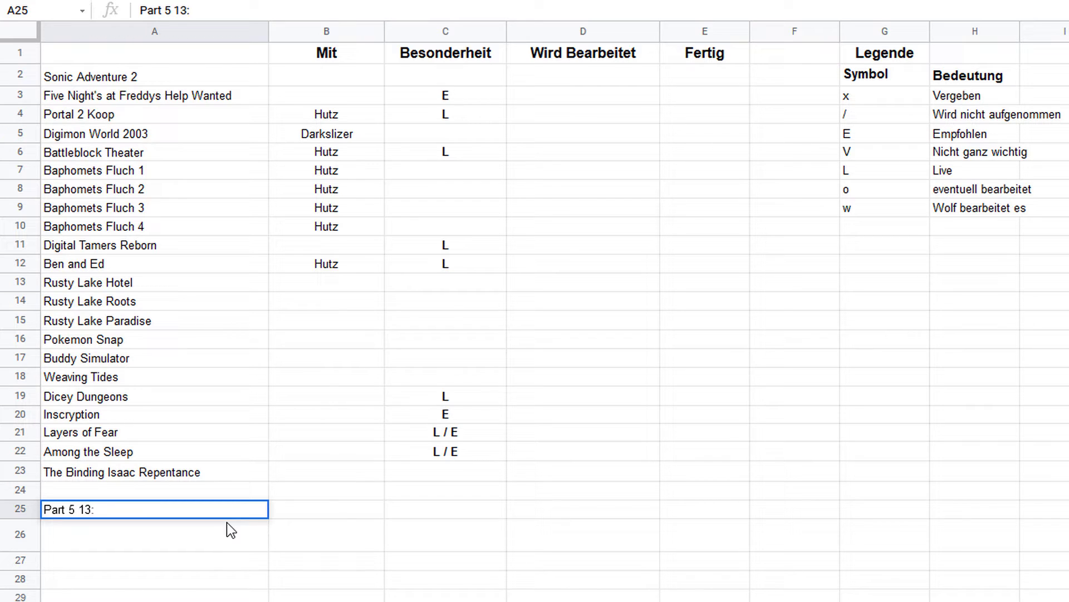
text(02-13:10)
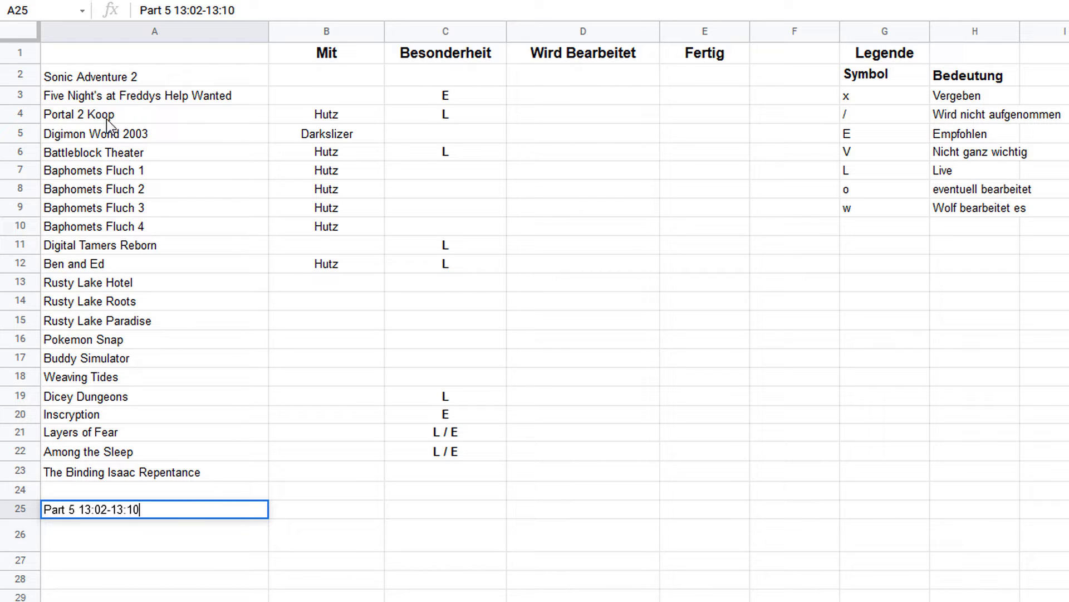
click(121, 79)
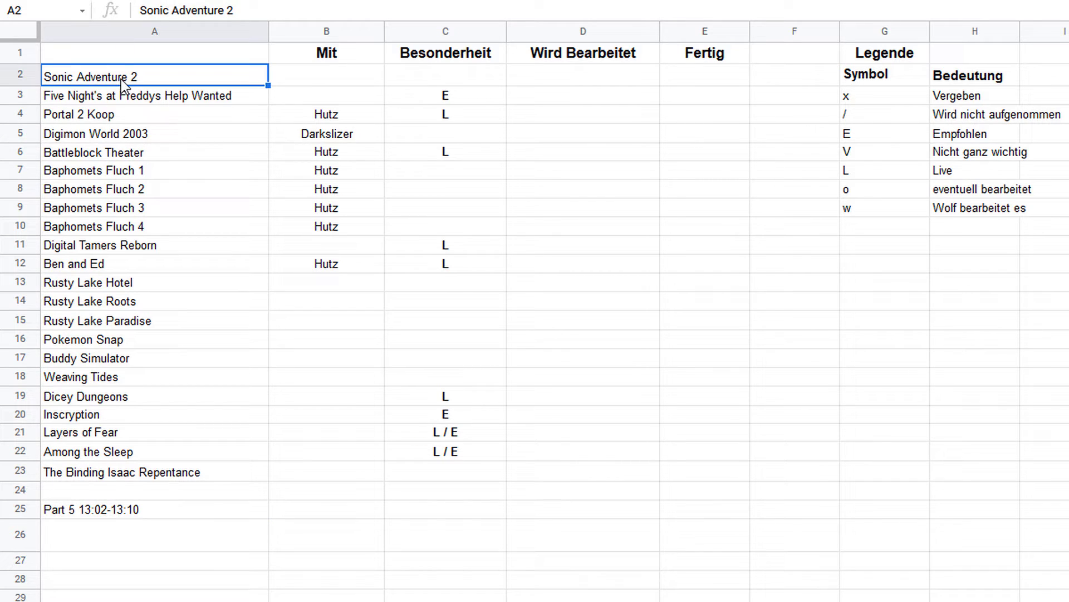
- Delete the sample part and time note from cell A25
double_click(179, 509)
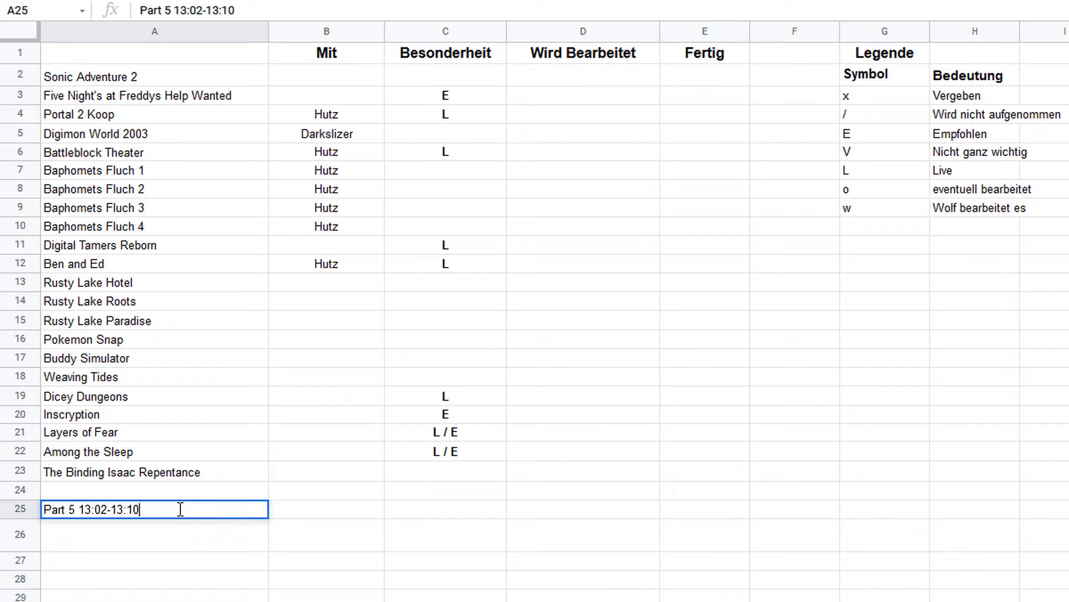
drag(180, 509, 3, 511)
key(BackSpace)
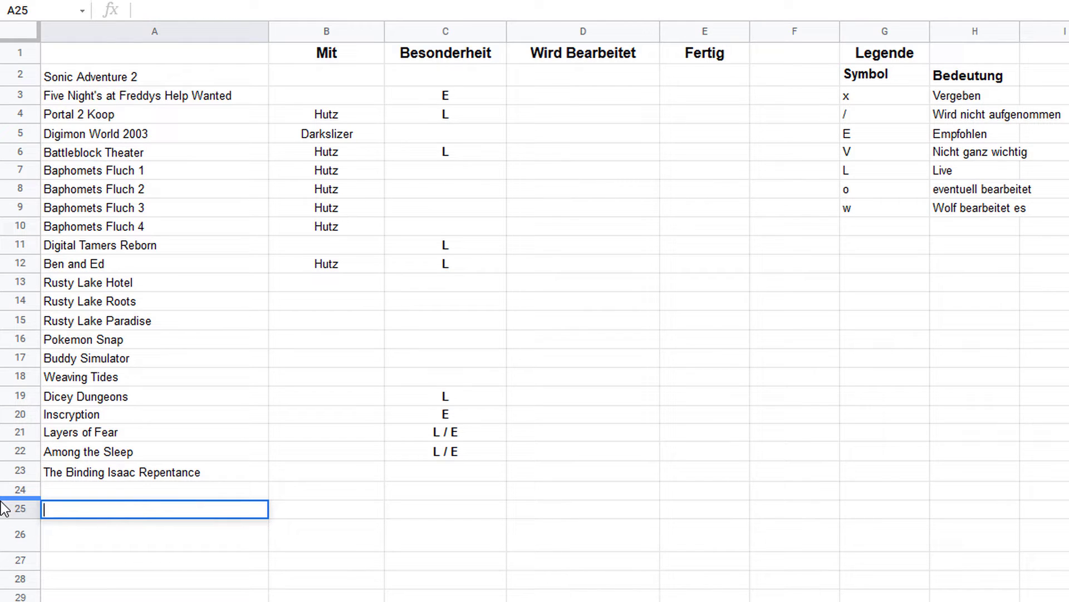
click(219, 490)
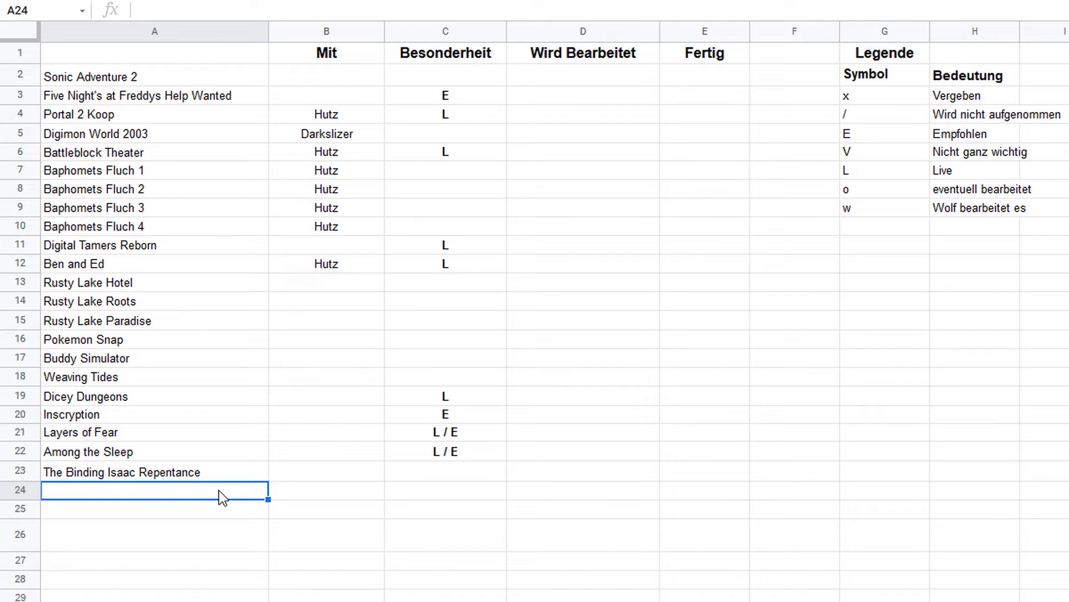
click(192, 477)
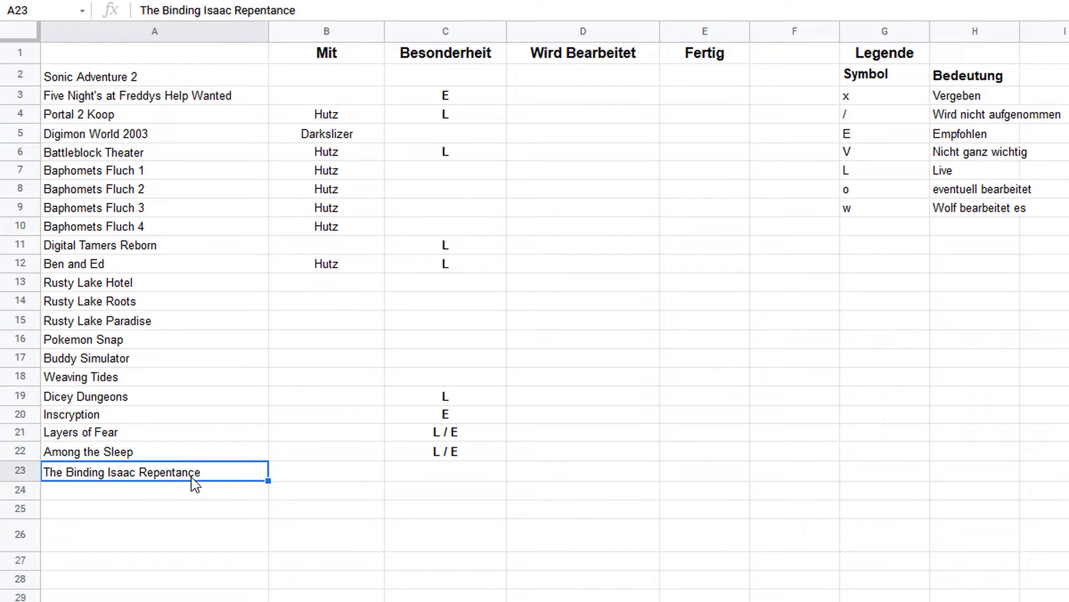
click(156, 444)
click(145, 439)
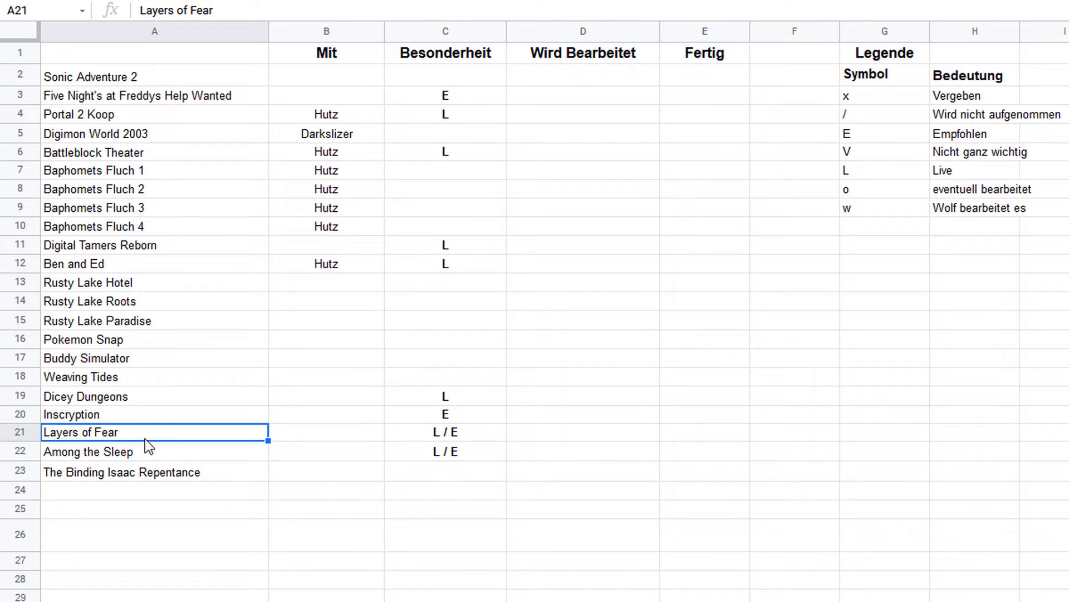
click(125, 283)
drag(123, 282, 122, 307)
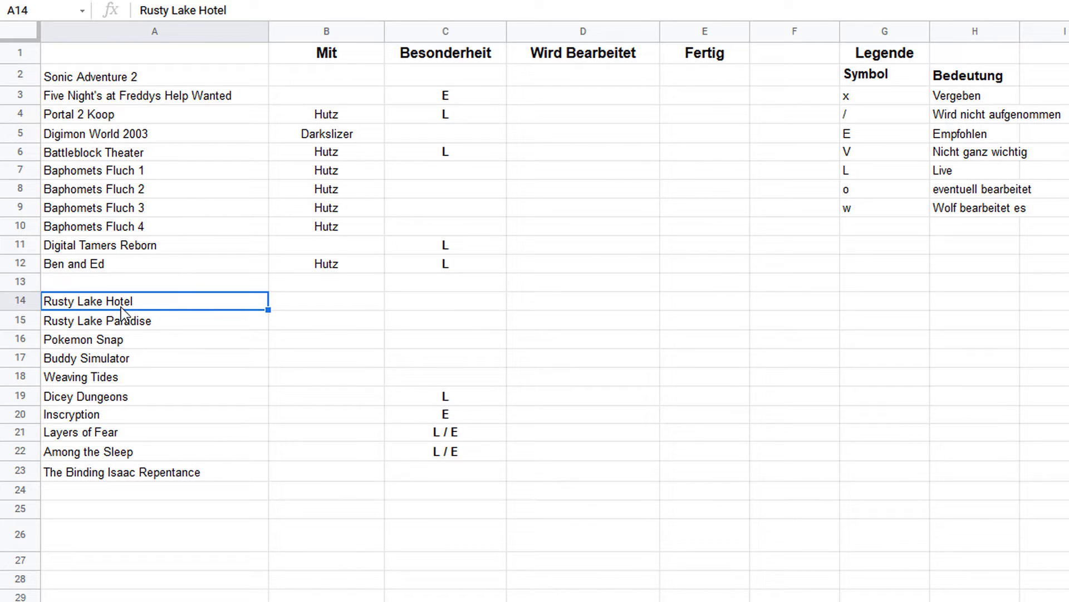
key(ctrl+z)
- Review the game entries from the Rusty Lake titles up to Ben and Ed and Digital Tamers Reborn
click(126, 280)
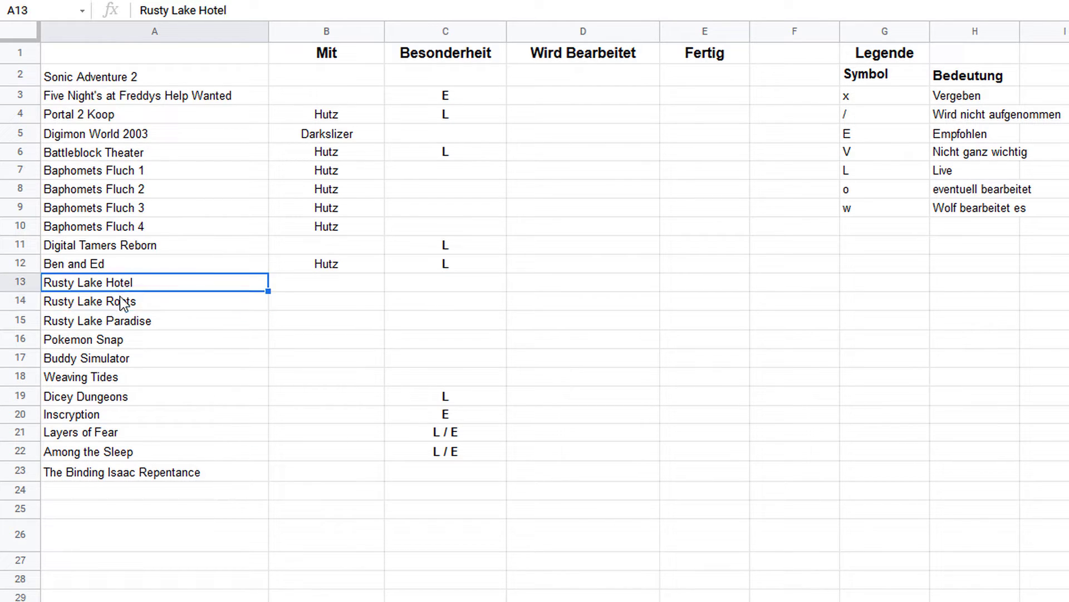
click(116, 303)
click(106, 321)
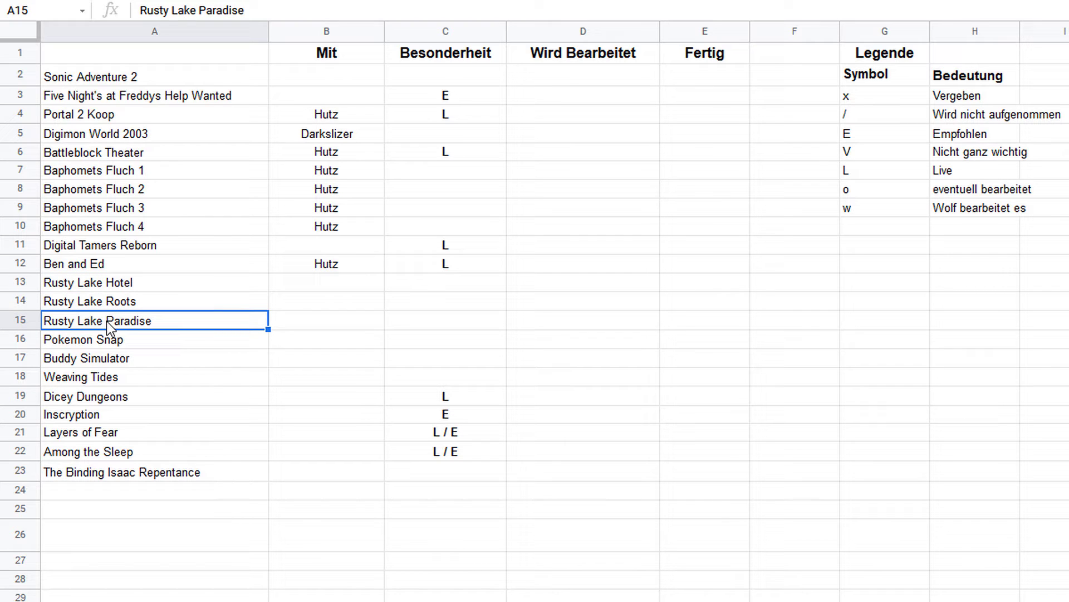
click(112, 303)
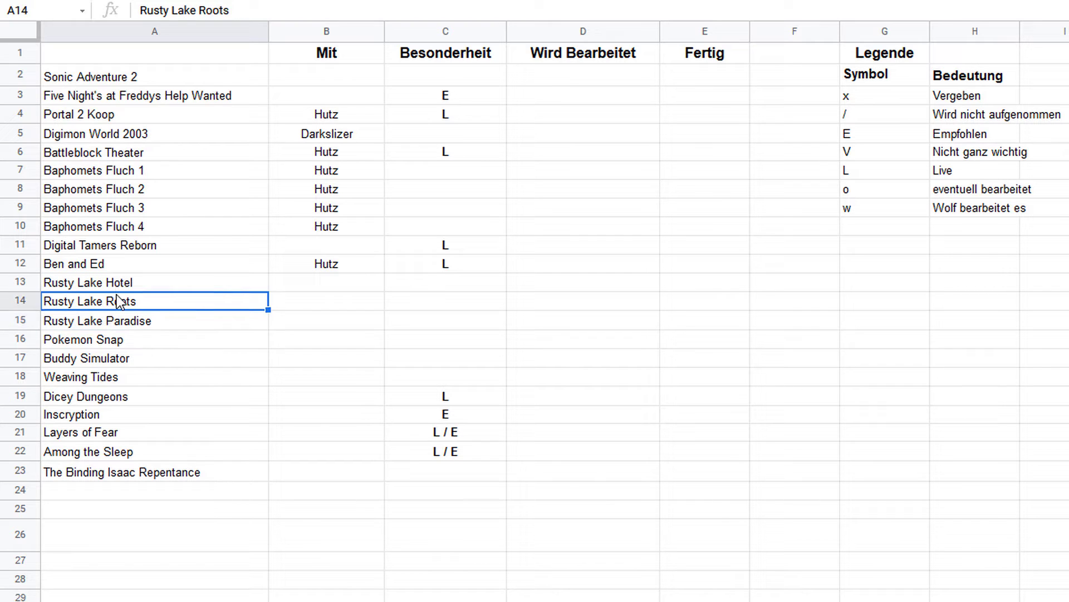
click(115, 281)
click(119, 265)
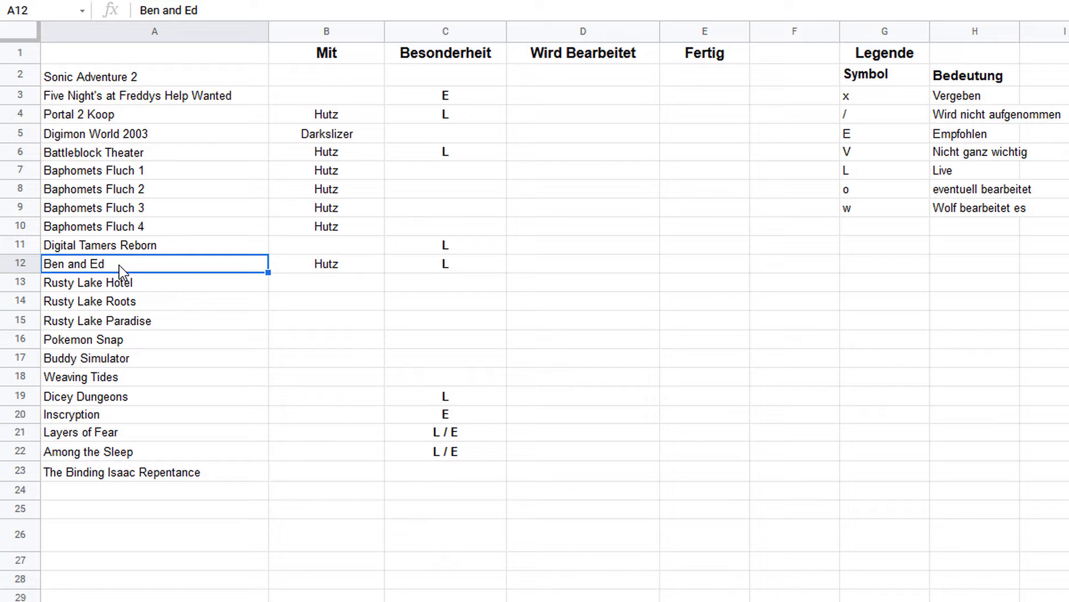
click(124, 246)
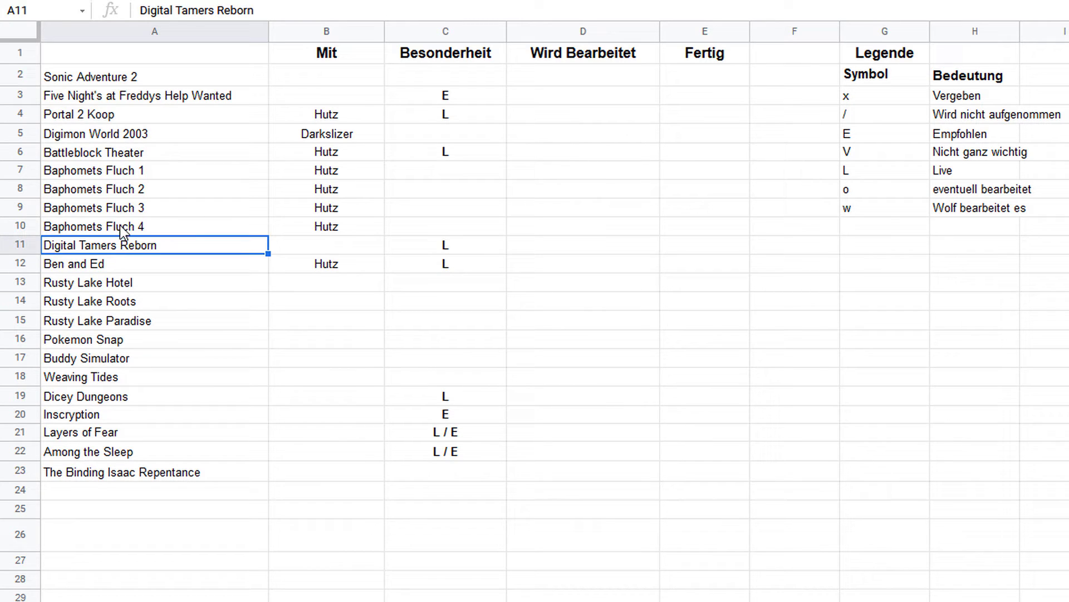
- Review the game entries in column A from Baphomets Fluch 4 up to Battleblock Theater and Portal 2 Koop
click(122, 227)
click(124, 170)
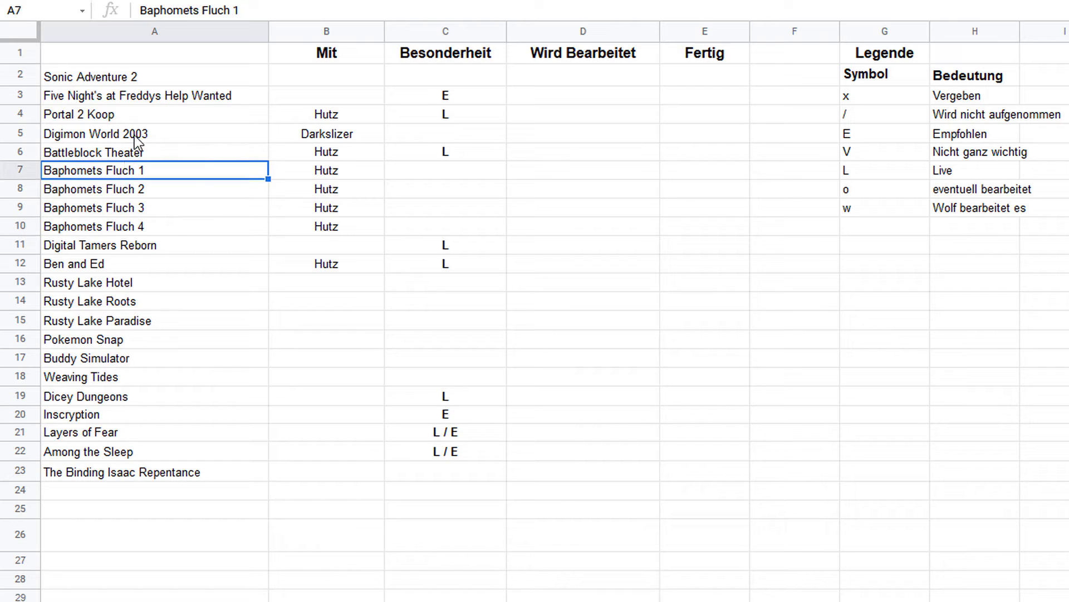
click(130, 151)
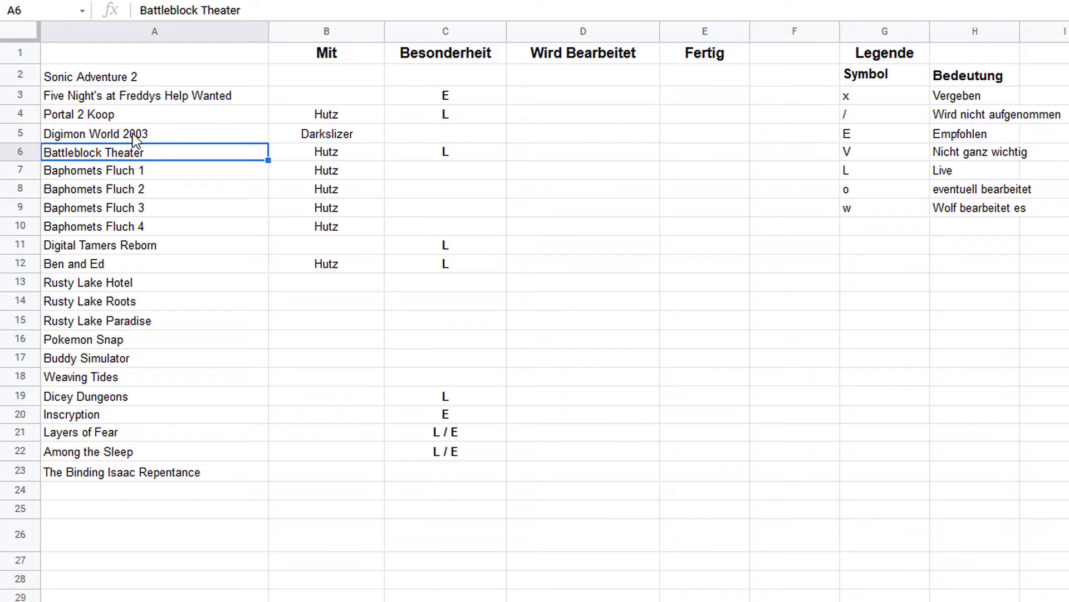
click(150, 116)
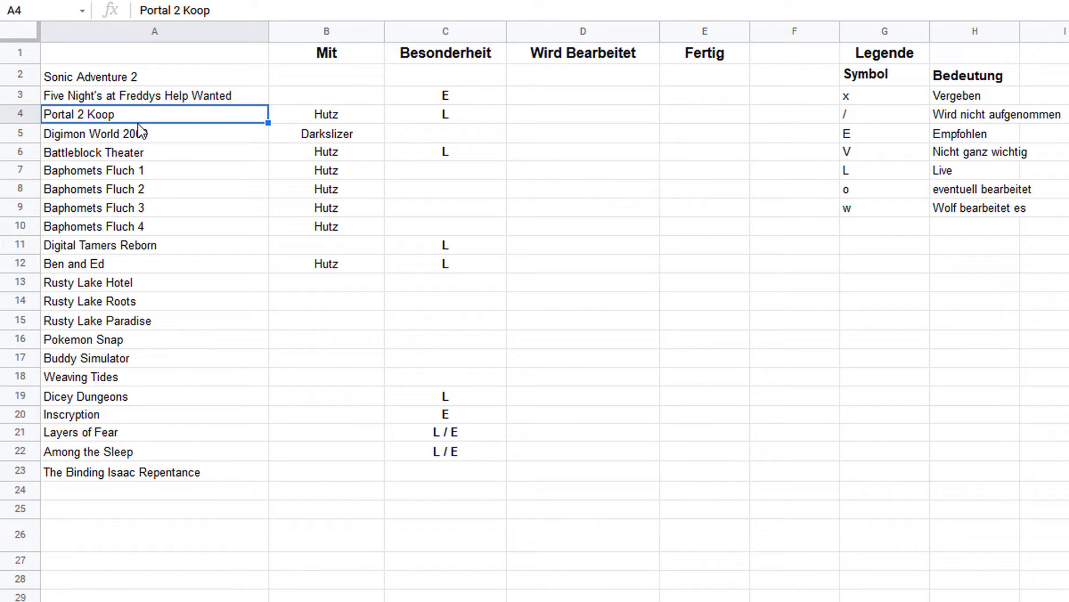
- Add the game "Pokemon Stahlender Diamant" in cell A24, directly below The Binding Isaac Repentance
click(125, 476)
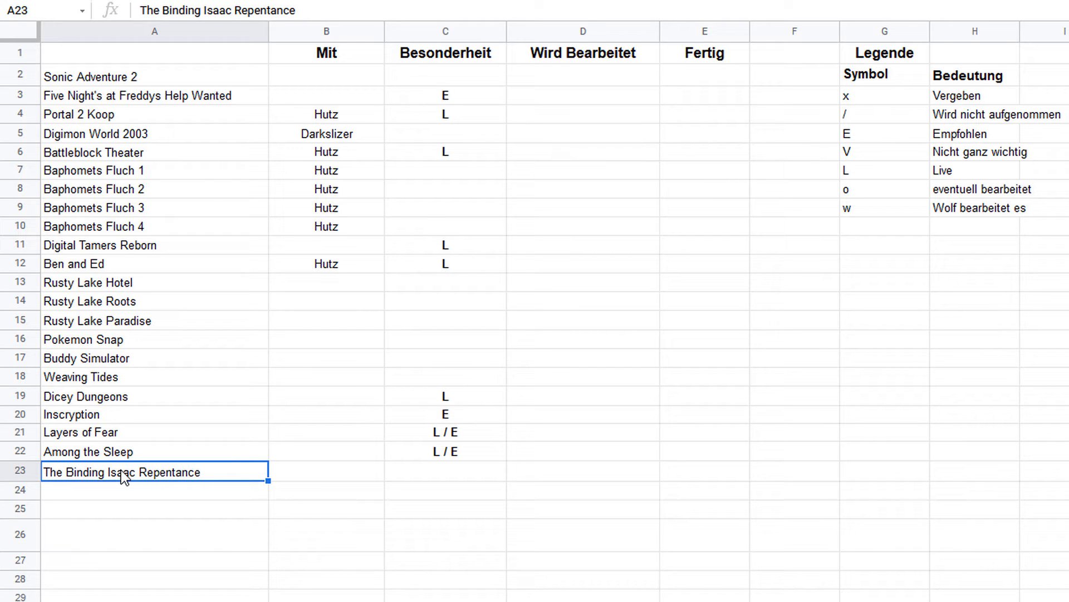
double_click(122, 490)
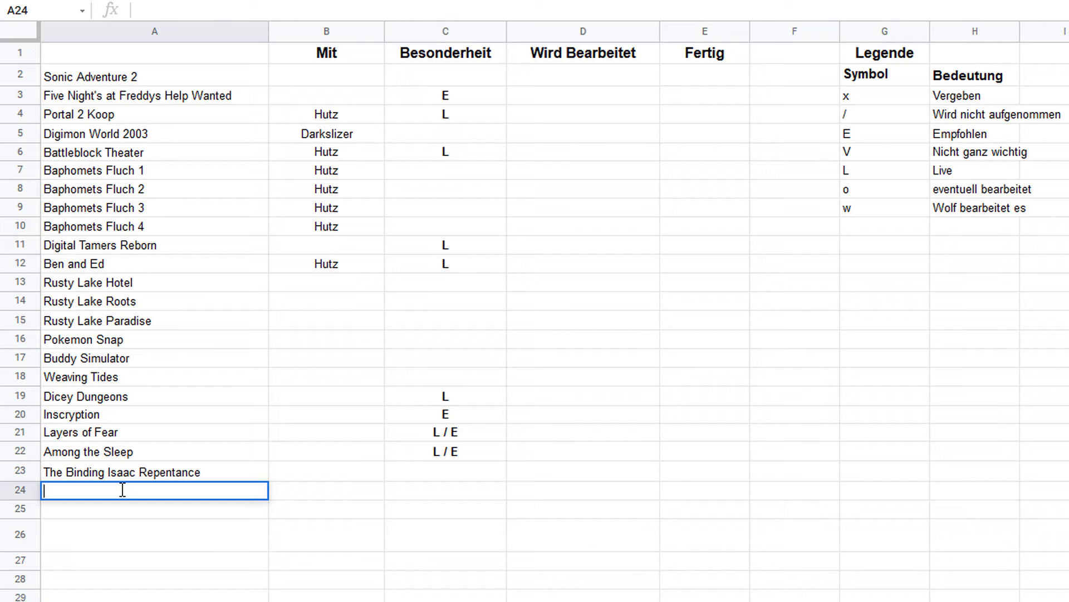
text(Pokemon D)
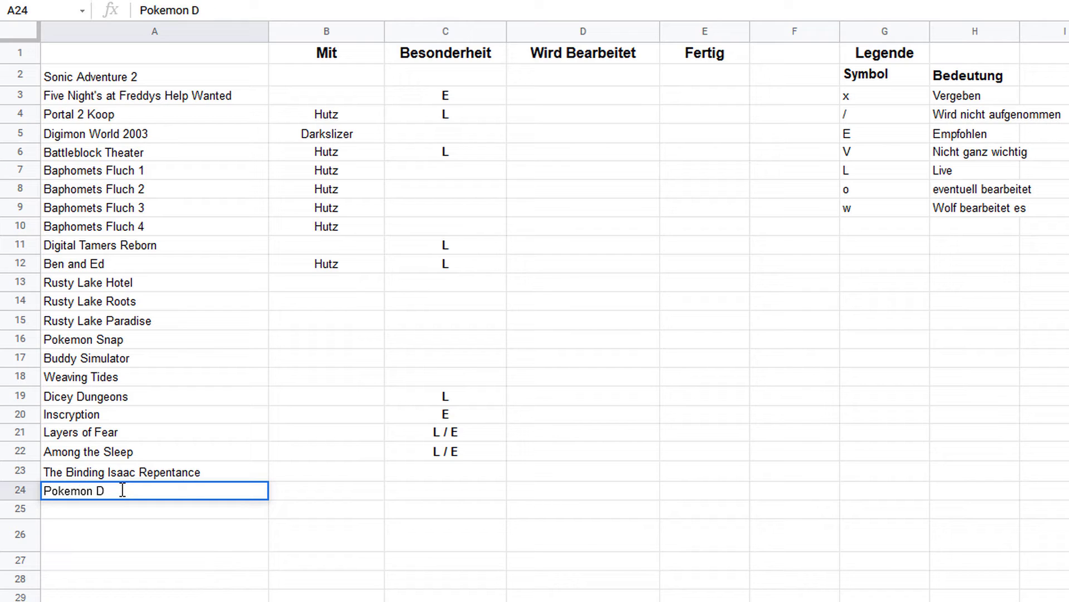
text(iamant)
key(ctrl+Left)
text(Sch)
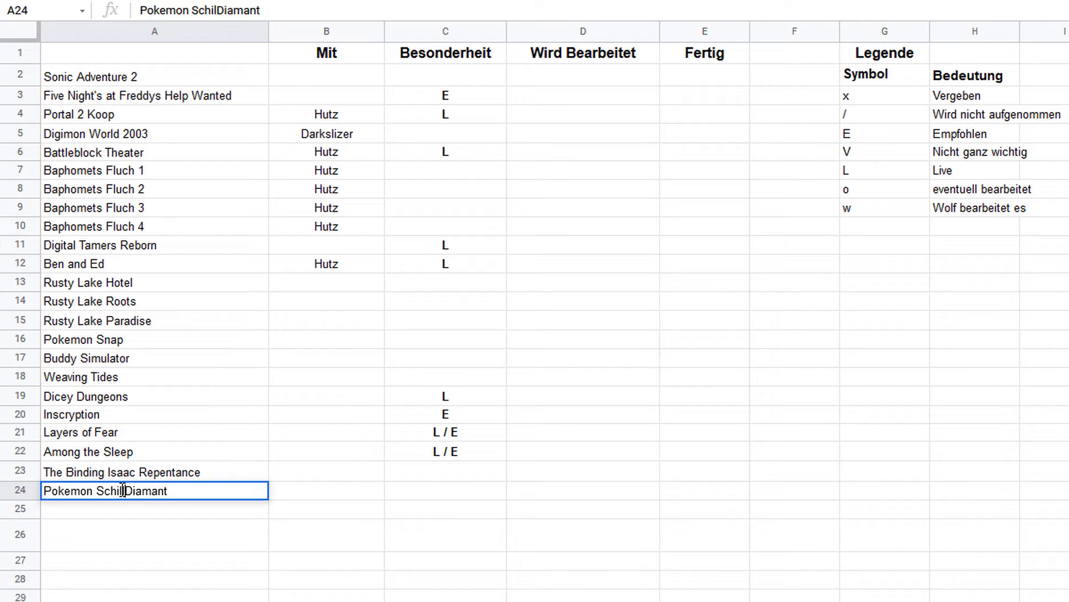
key(BackSpace)
key(BackSpace)
key(BackSpace)
text(Stahle)
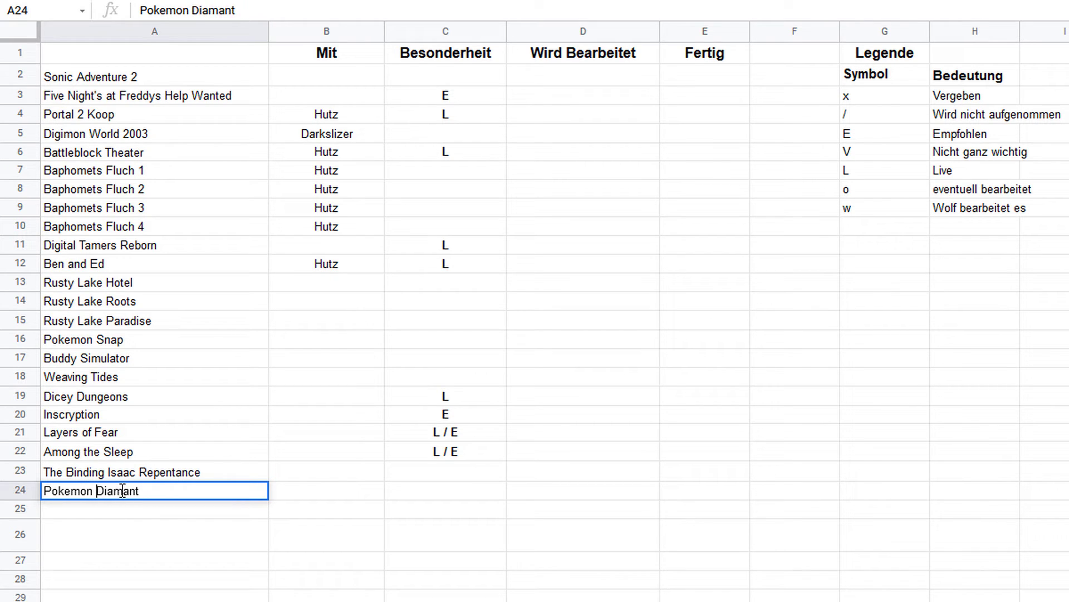
text(nder)
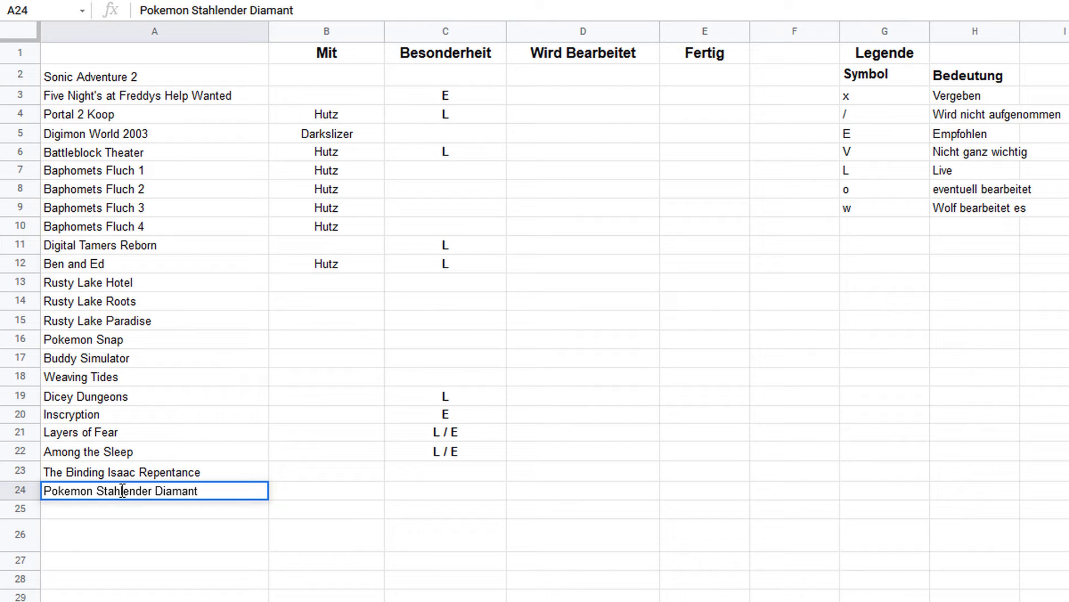
- Change the middle word of the new entry in A24 to lowercase so it reads "Pokemon stahlender Diamant"
key(ctrl+Left)
key(Delete)
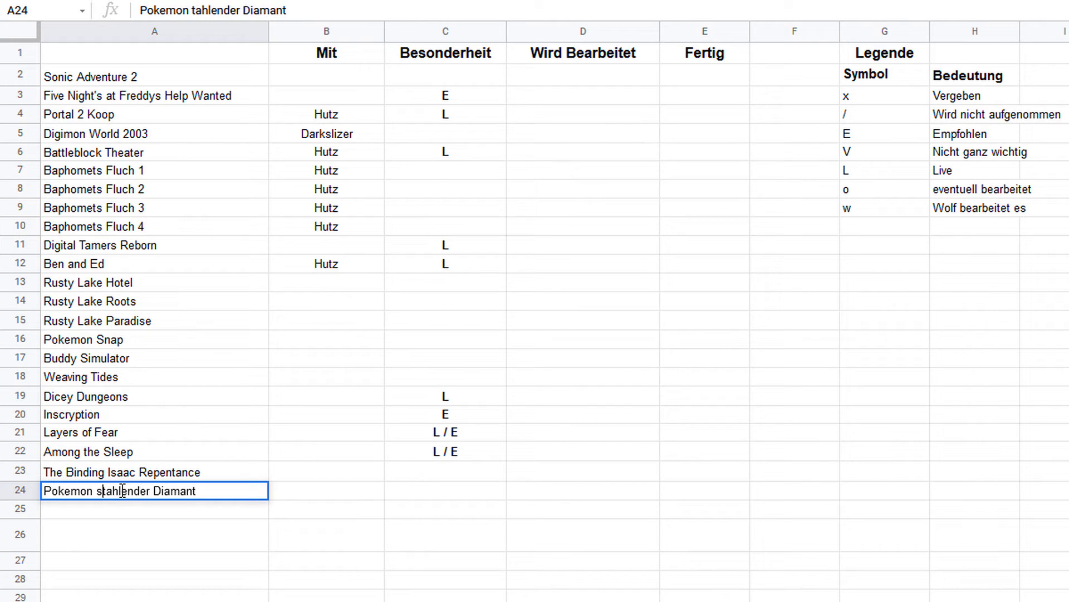
text(s)
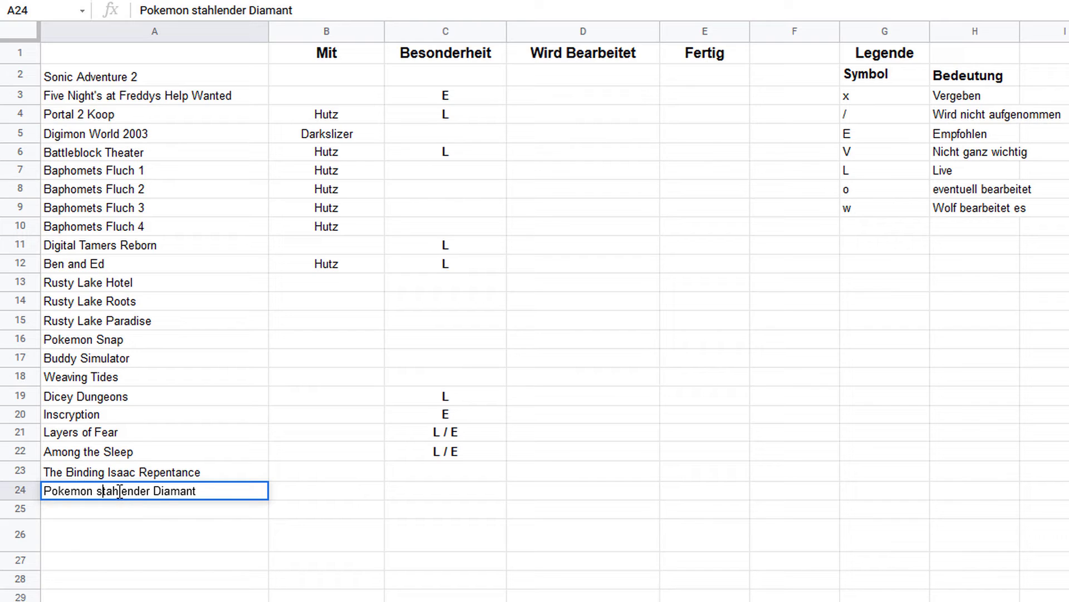
click(165, 138)
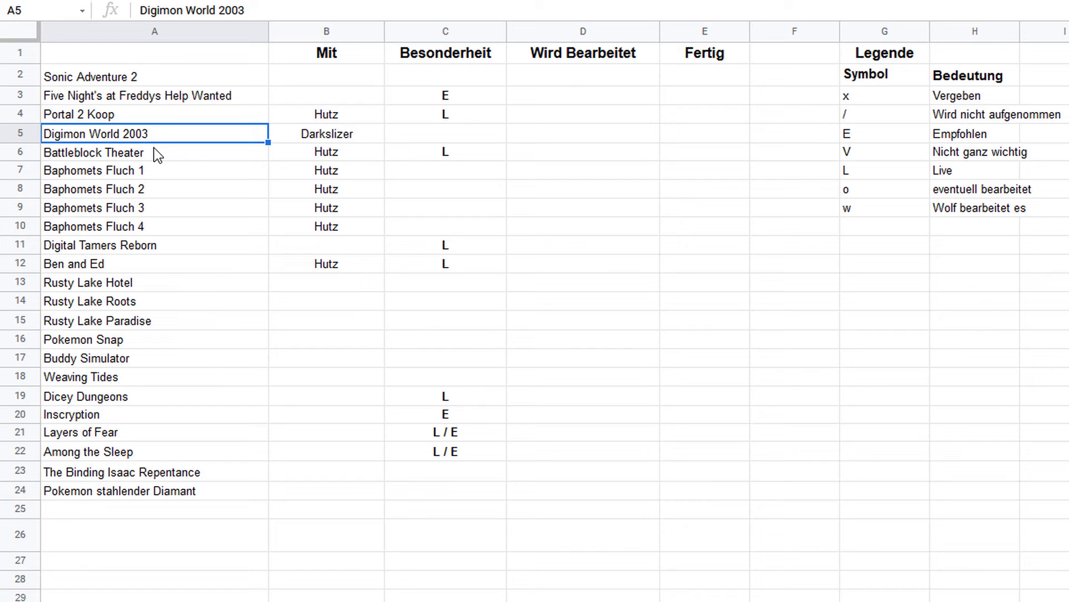
- Go through the game list again, from Buddy Simulator, Layers of Fear and Sonic Adventure 2 to the added Pokemon entry
click(127, 360)
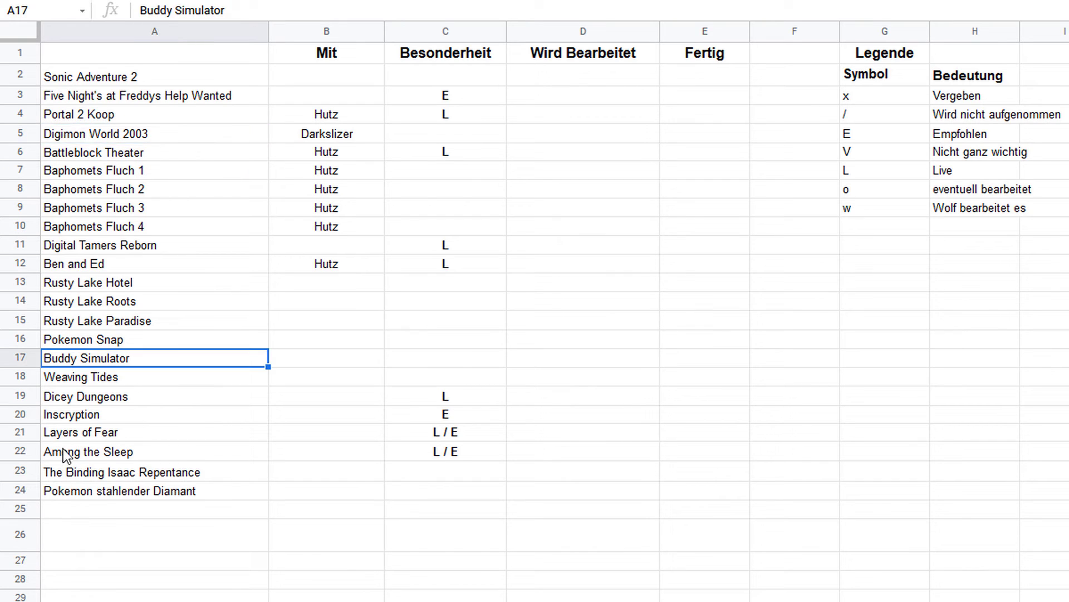
click(84, 435)
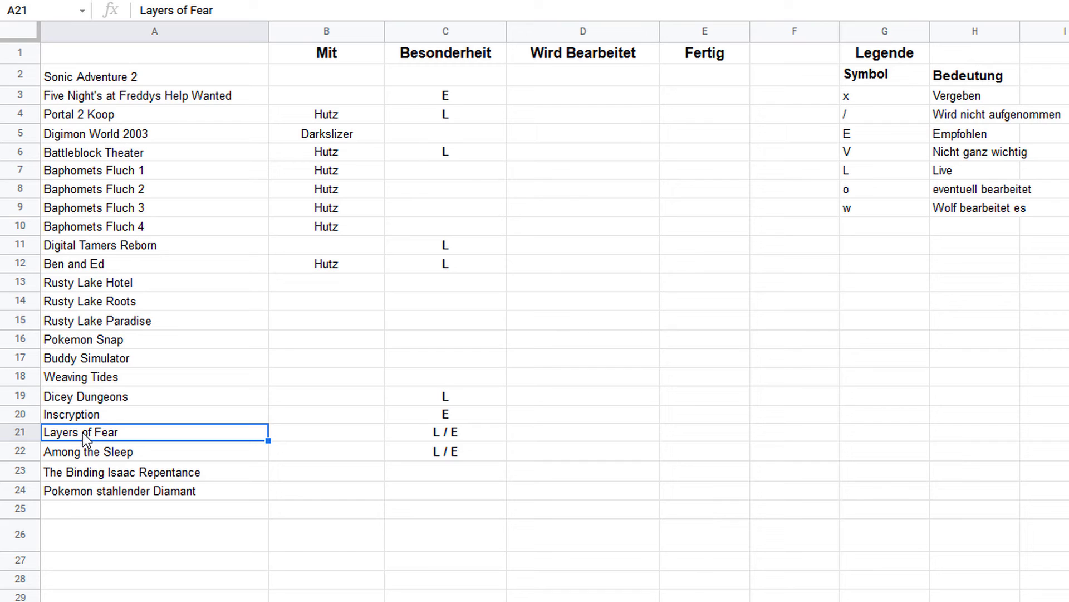
click(164, 283)
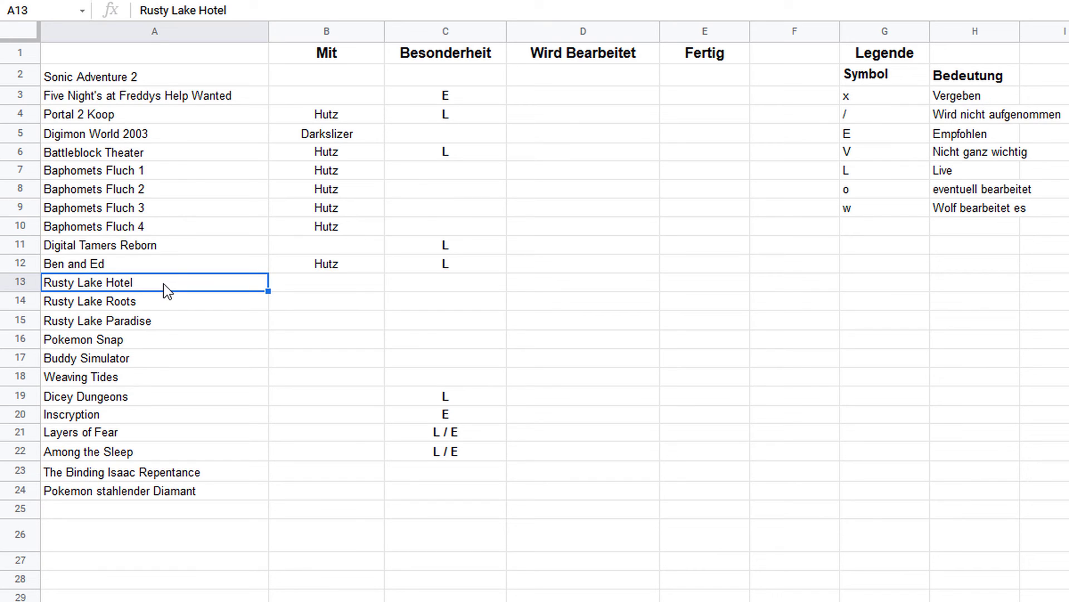
click(128, 98)
click(131, 78)
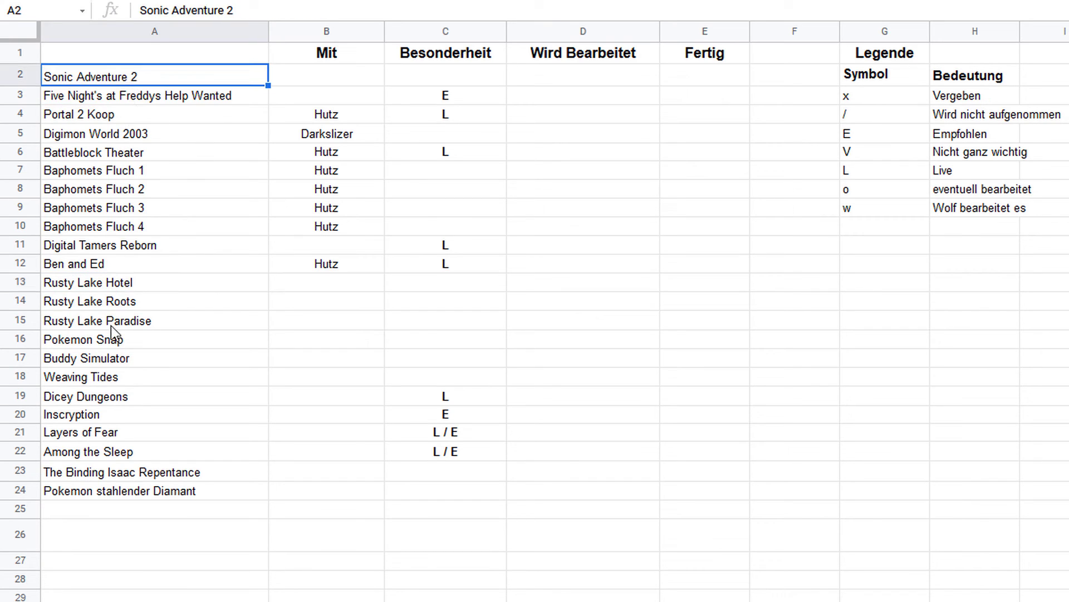
click(92, 471)
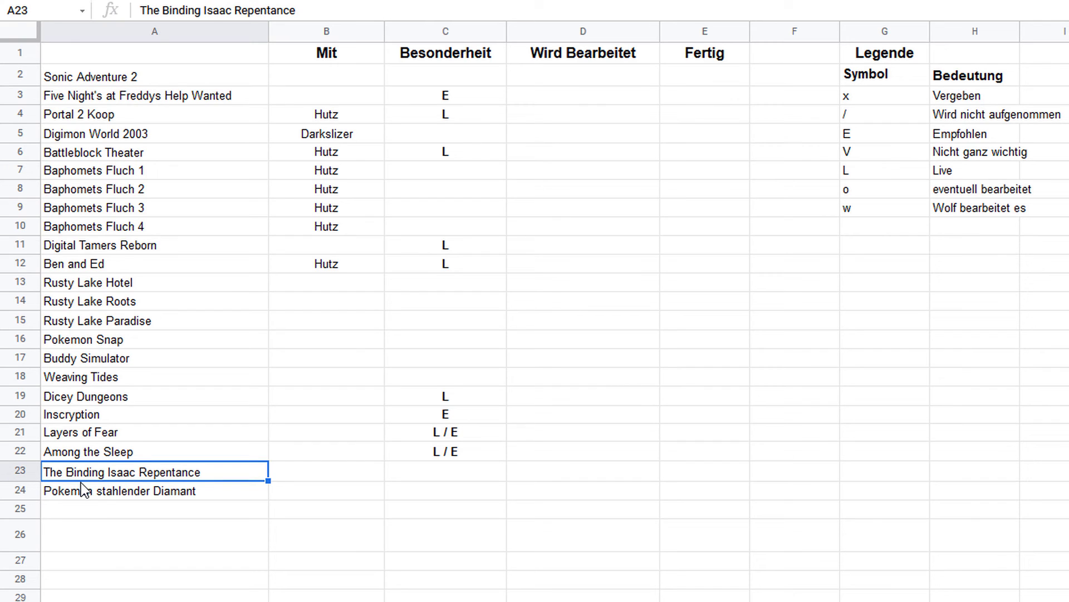
click(87, 490)
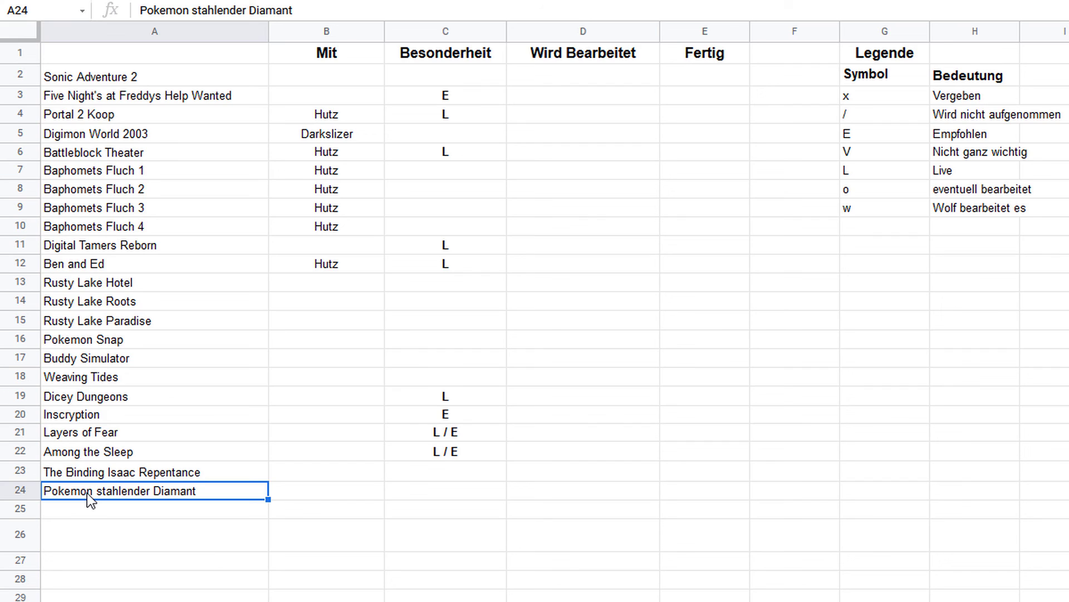
- Go through the empty cells of the Wird Bearbeitet column from the first games down to Layers of Fear in row 21
click(543, 101)
drag(556, 87, 560, 83)
click(558, 114)
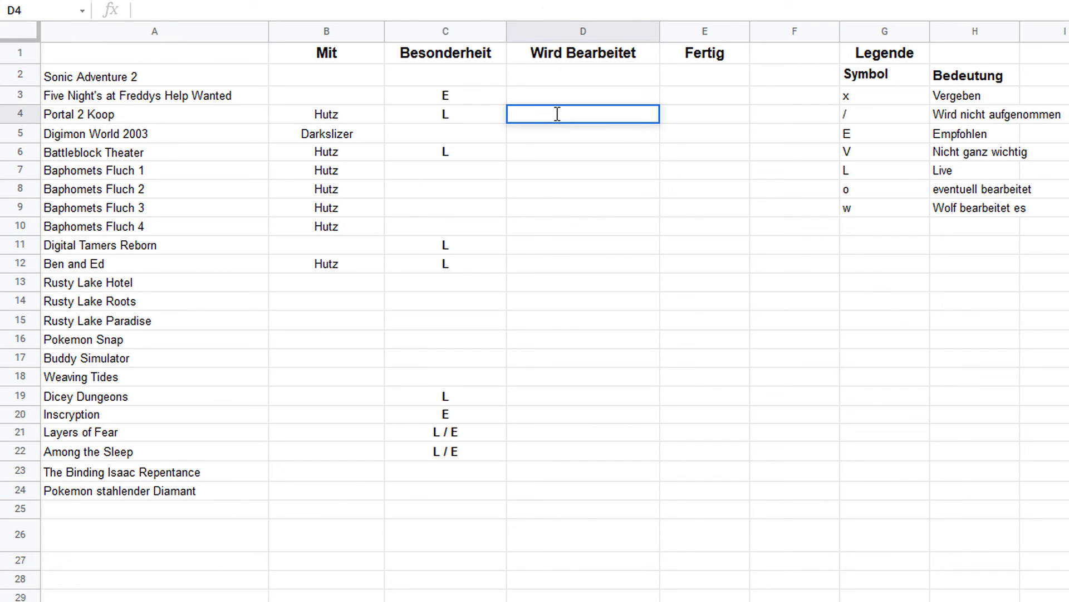
click(556, 223)
click(557, 245)
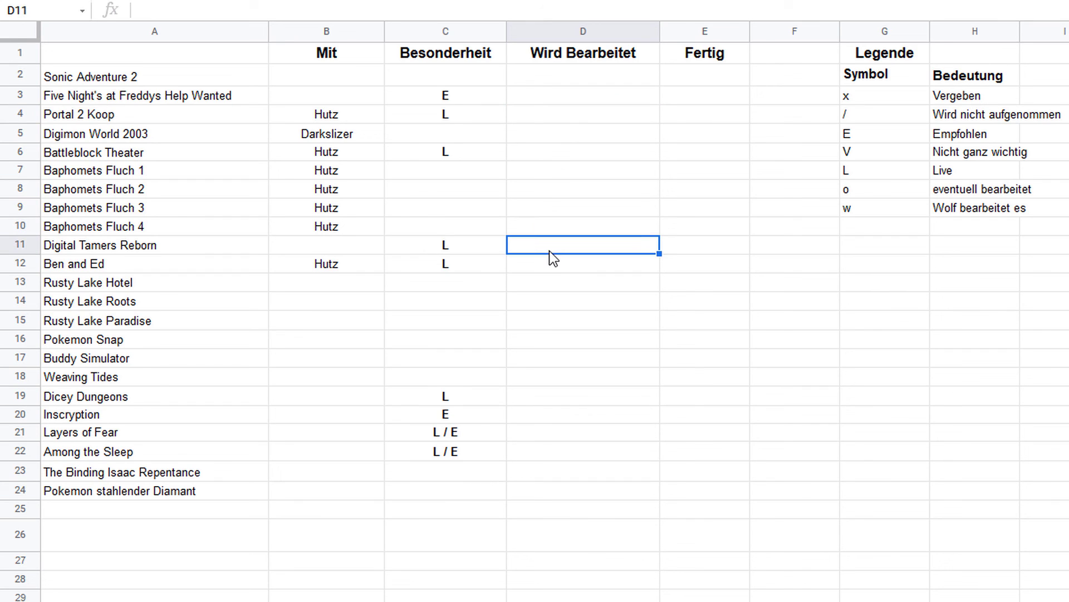
click(557, 282)
click(558, 301)
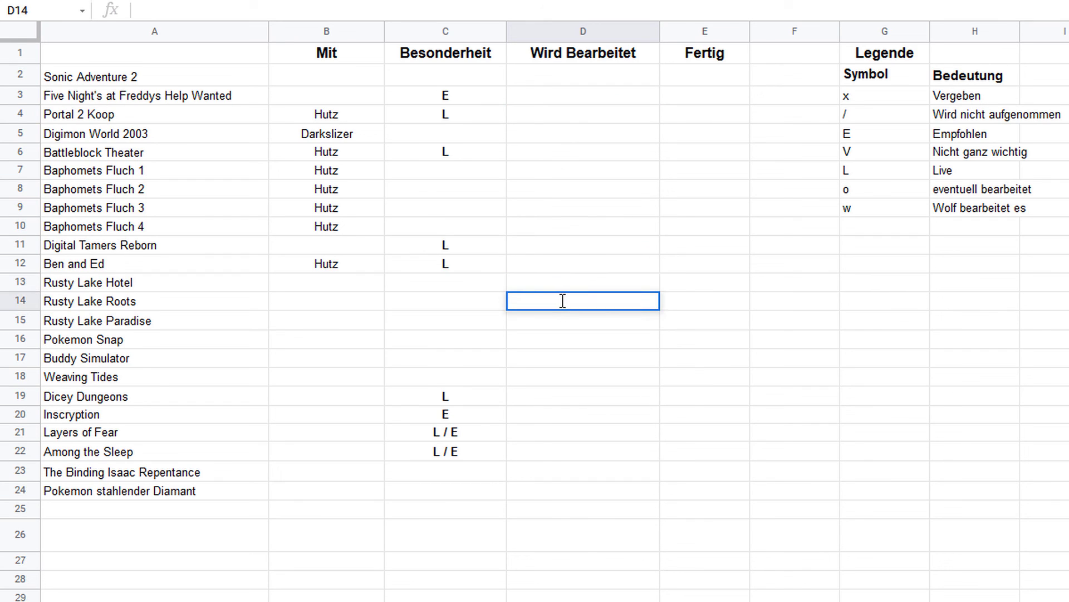
click(567, 338)
click(586, 373)
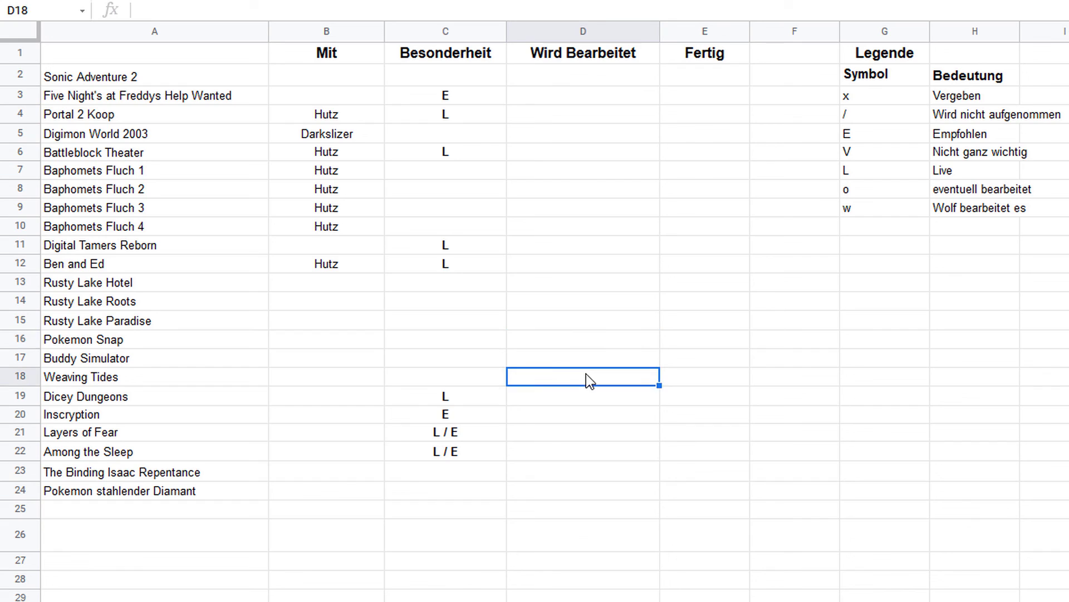
click(628, 440)
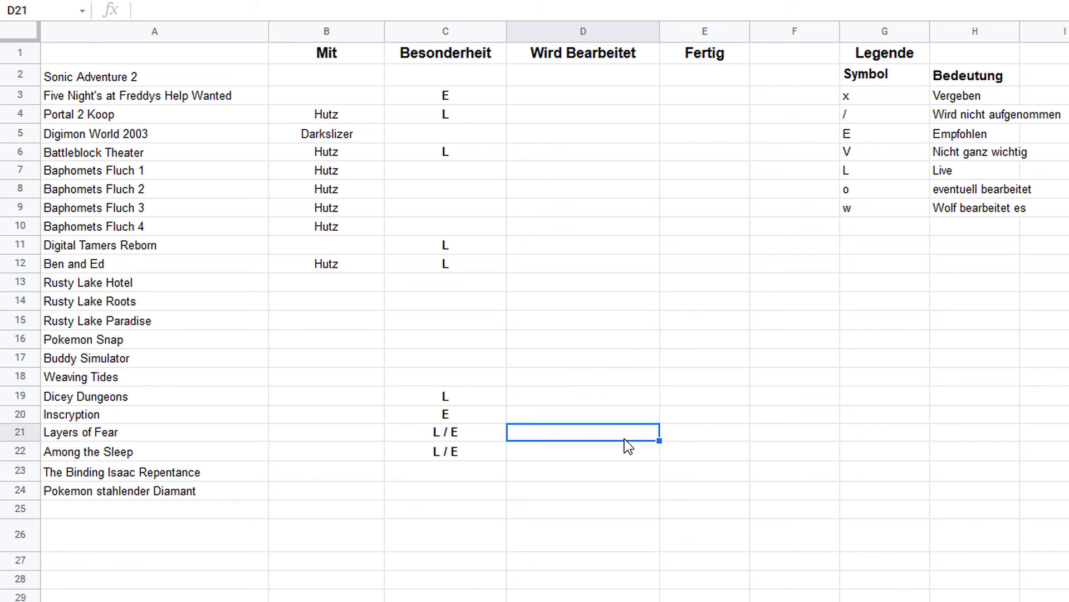
double_click(623, 439)
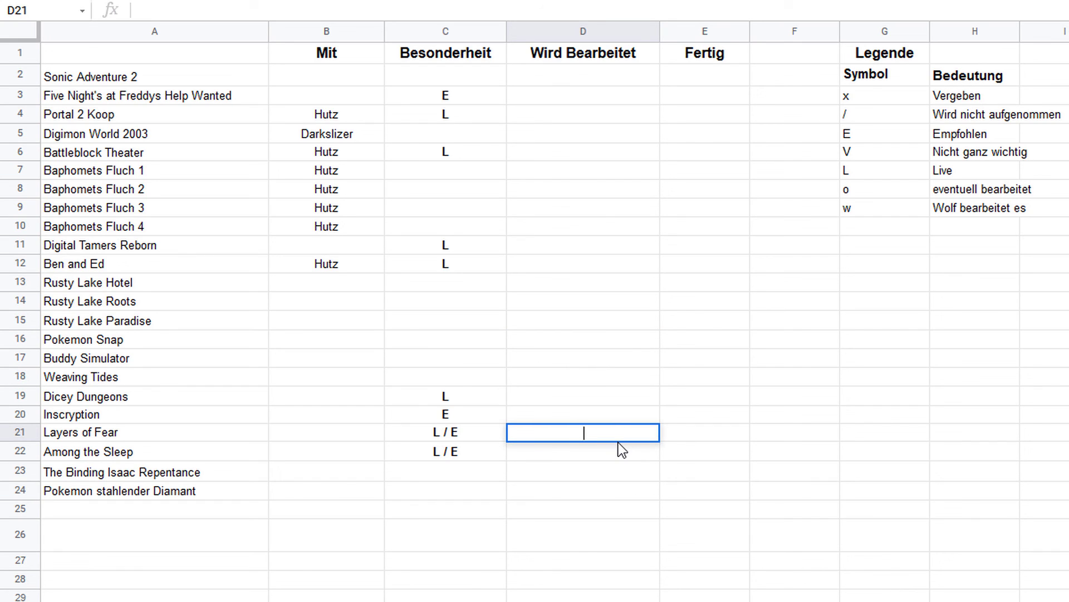